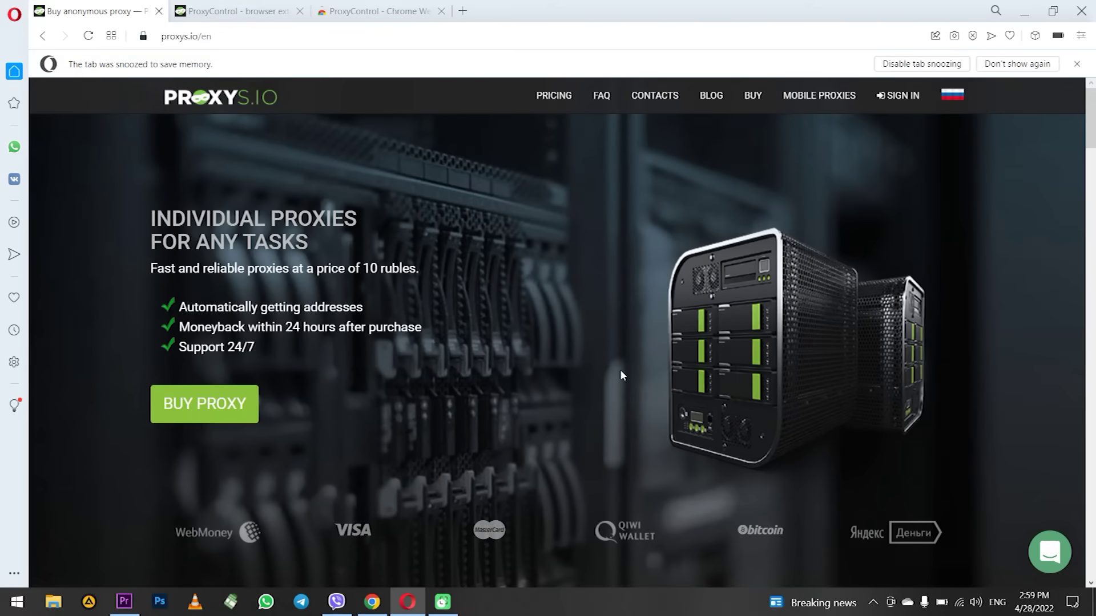
Clear browsing history, cookies and cached images and files for All time via Clear browsing data.
{"action": "left_click", "coordinate": [14, 16]}
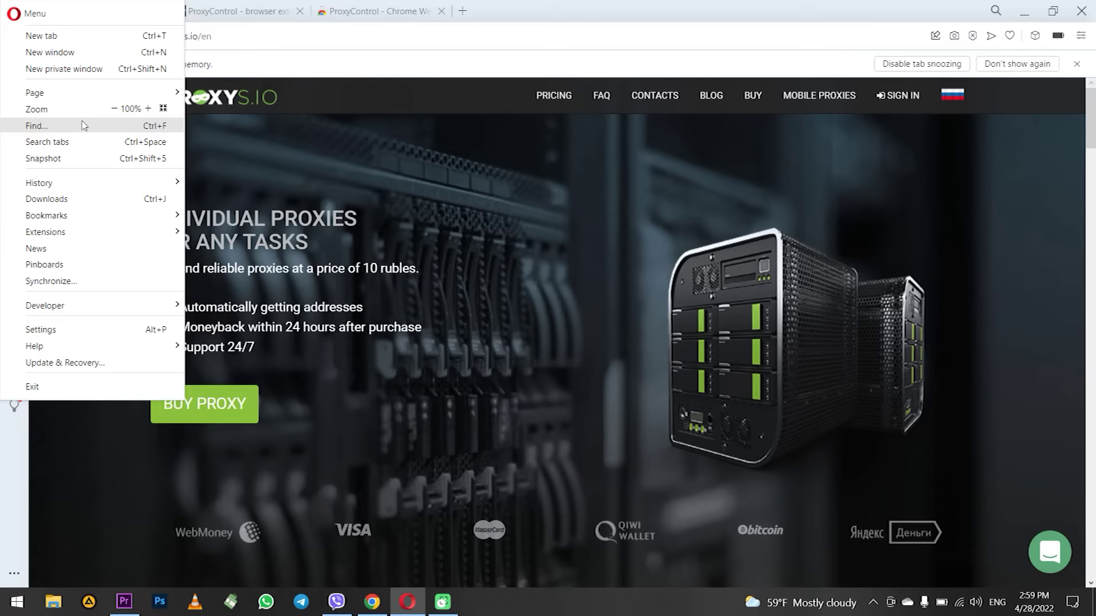
{"action": "left_click", "coordinate": [525, 233]}
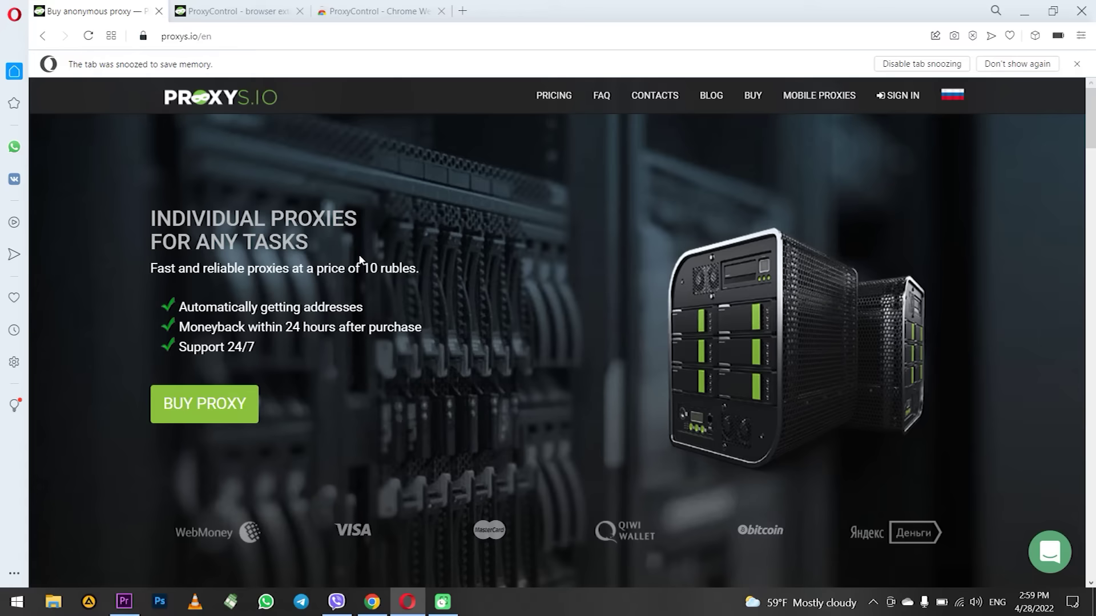
{"action": "left_click", "coordinate": [14, 17]}
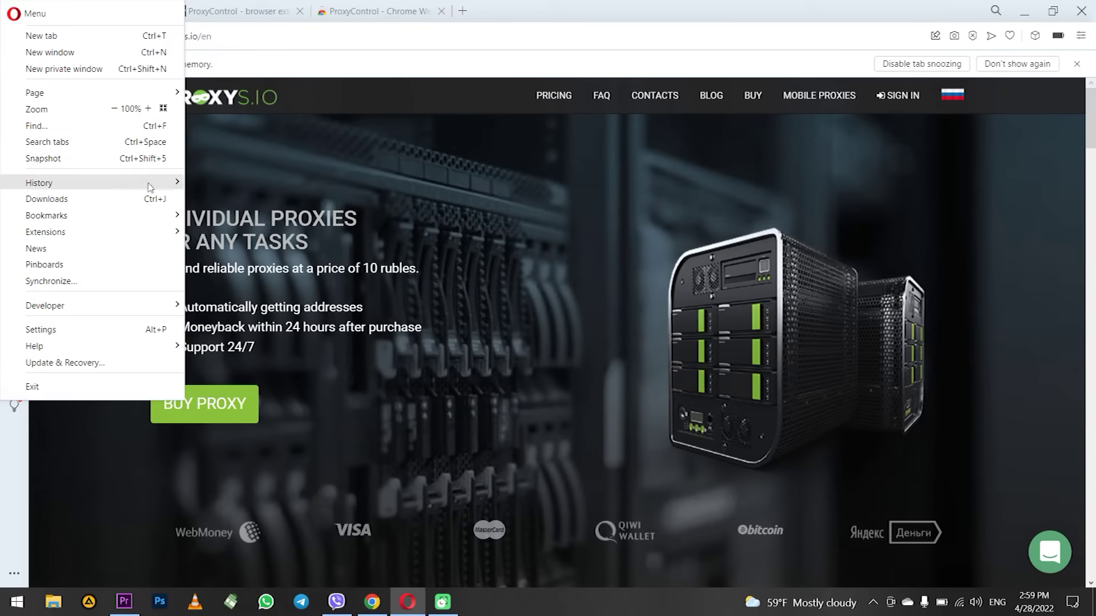
{"action": "mouse_move", "coordinate": [150, 185]}
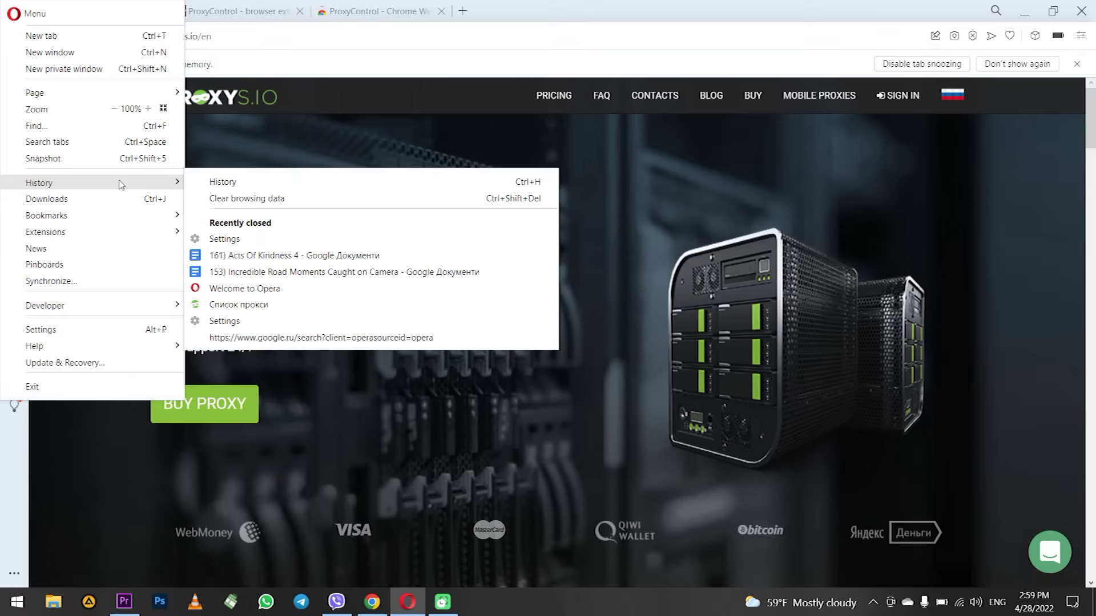
{"action": "left_click", "coordinate": [288, 201]}
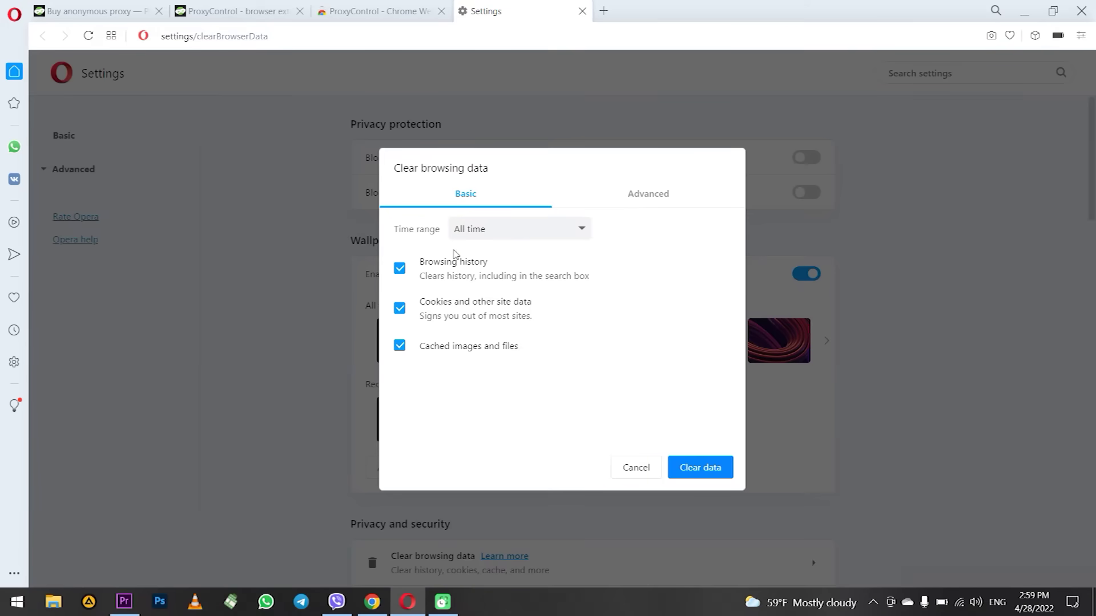
{"action": "left_click", "coordinate": [508, 232]}
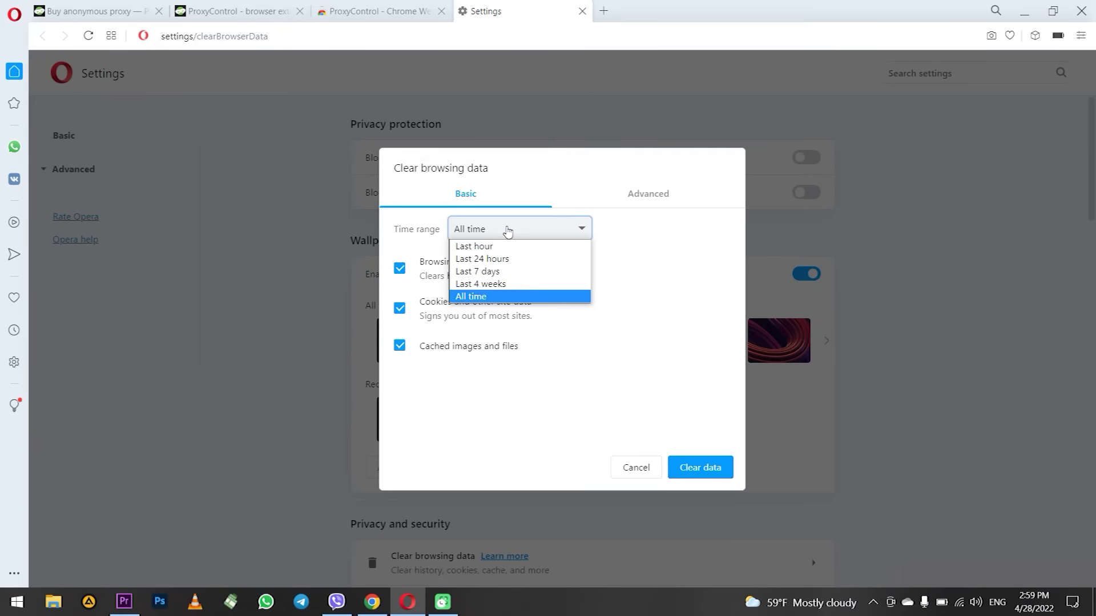
{"action": "left_click", "coordinate": [501, 297]}
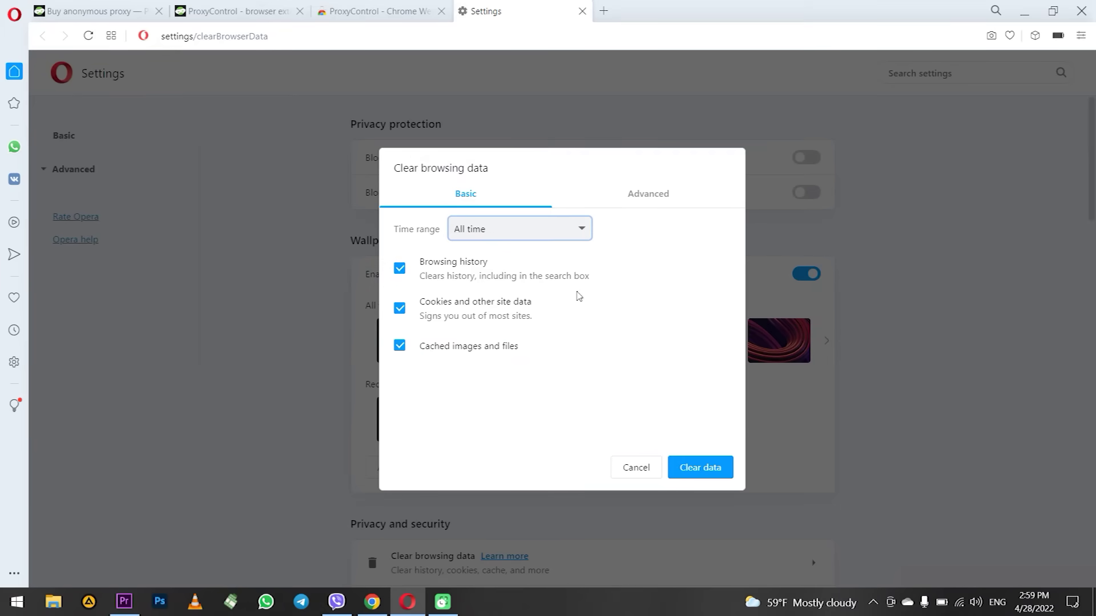
{"action": "left_click", "coordinate": [704, 465]}
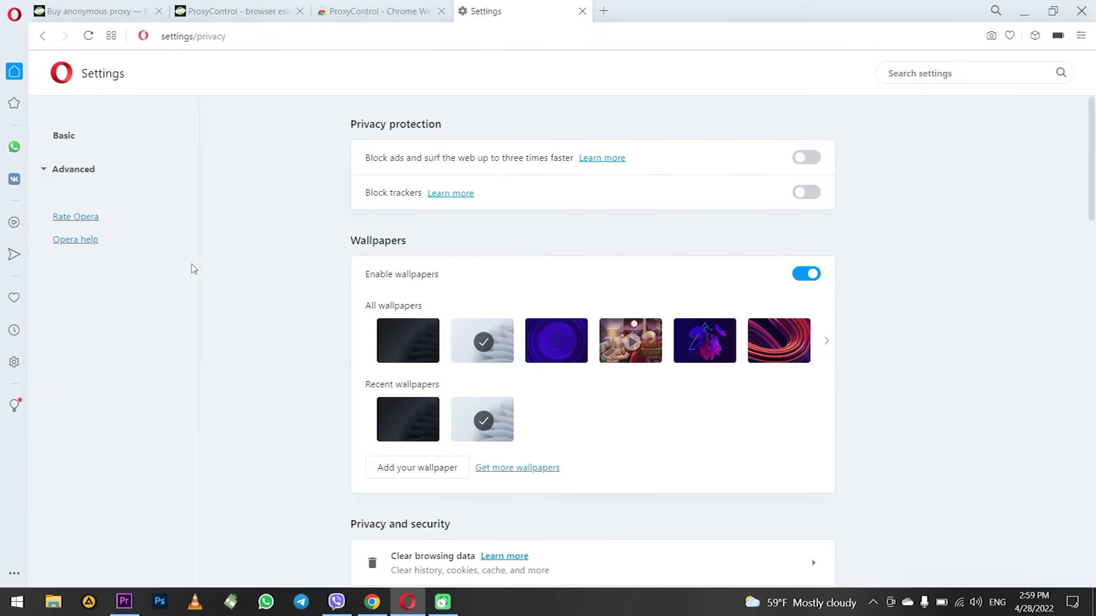
Expand Advanced in Opera Settings and scroll down to the System section's proxy settings entry.
{"action": "left_click", "coordinate": [14, 13]}
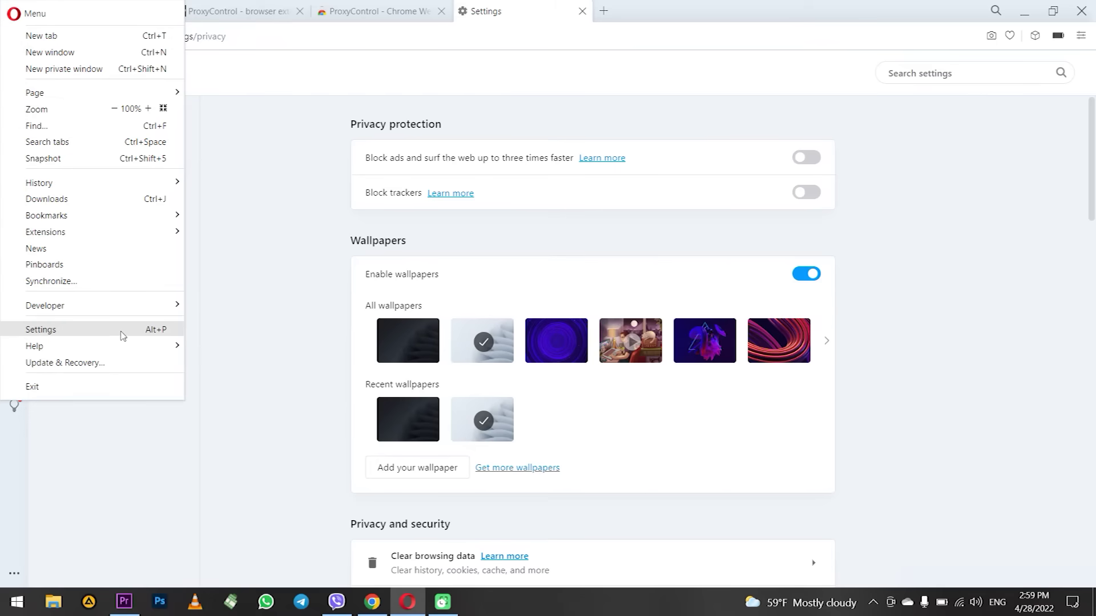
{"action": "left_click", "coordinate": [286, 283]}
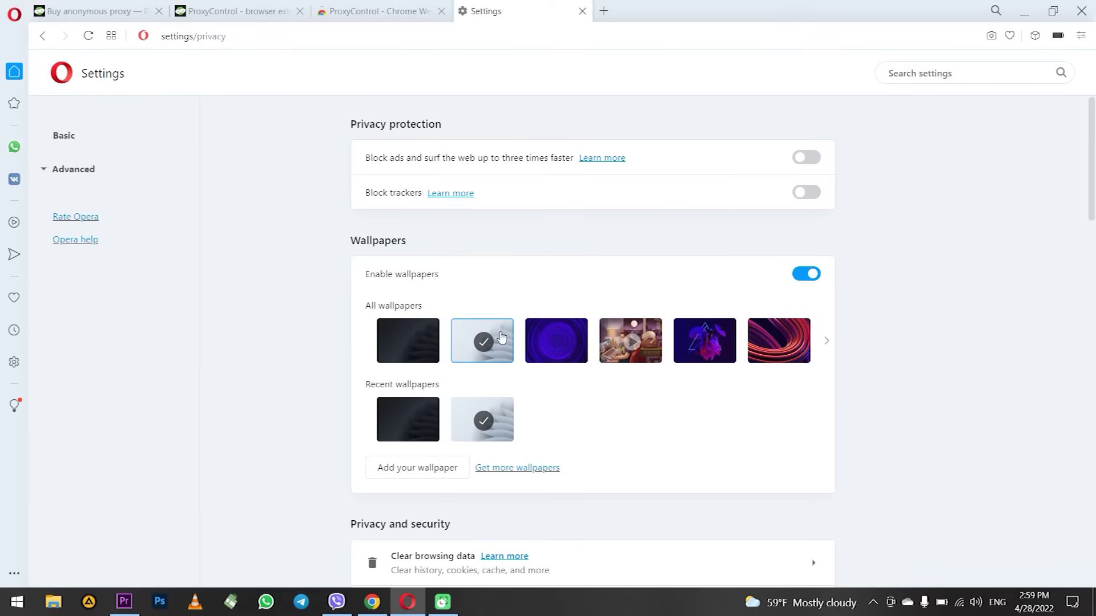
{"action": "scroll", "coordinate": [948, 284], "scroll_direction": "down", "scroll_amount": 10}
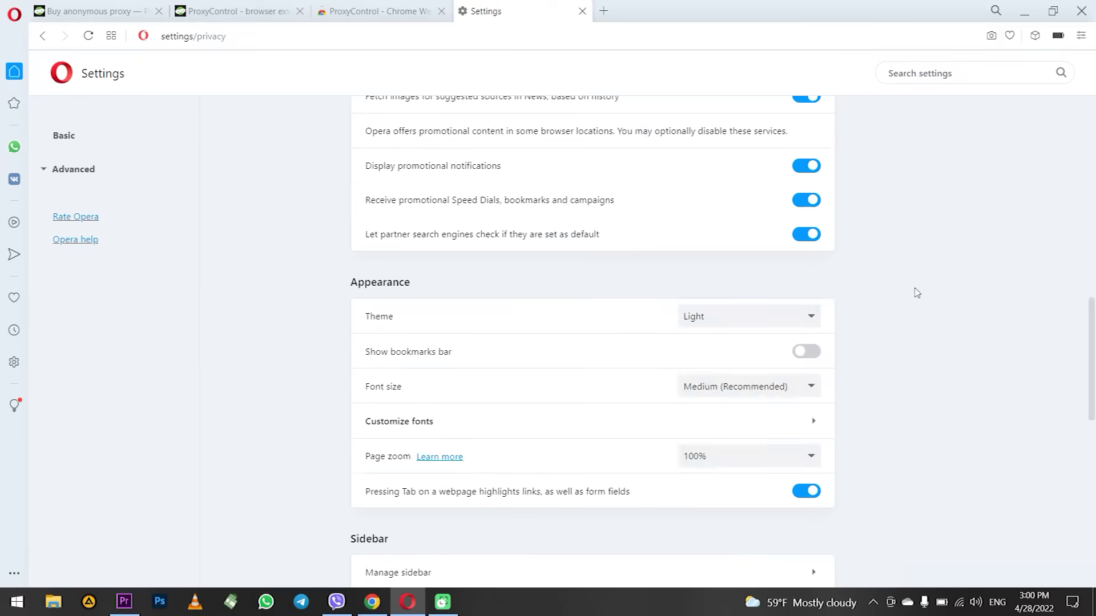
{"action": "scroll", "coordinate": [916, 293], "scroll_direction": "down", "scroll_amount": 10}
{"action": "left_click", "coordinate": [590, 541]}
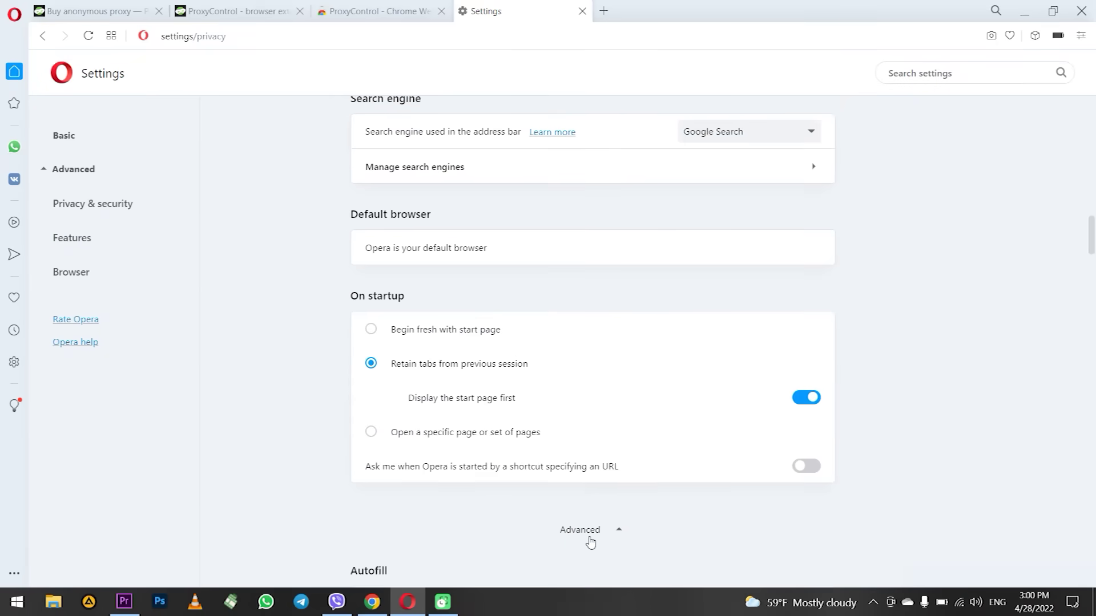
{"action": "scroll", "coordinate": [590, 531], "scroll_direction": "down", "scroll_amount": 20}
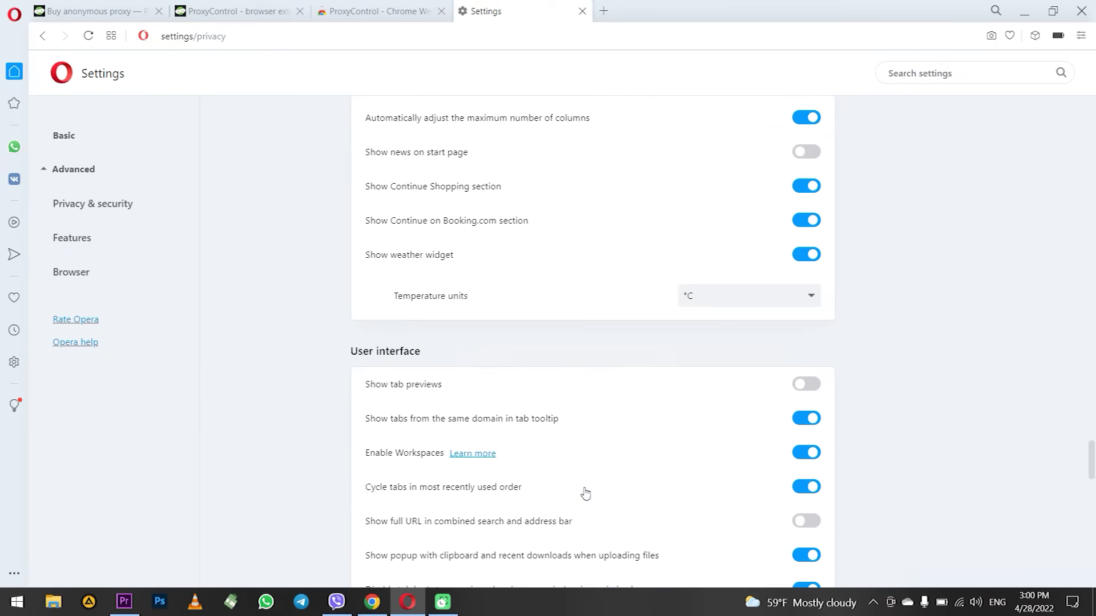
{"action": "scroll", "coordinate": [585, 493], "scroll_direction": "down", "scroll_amount": 15}
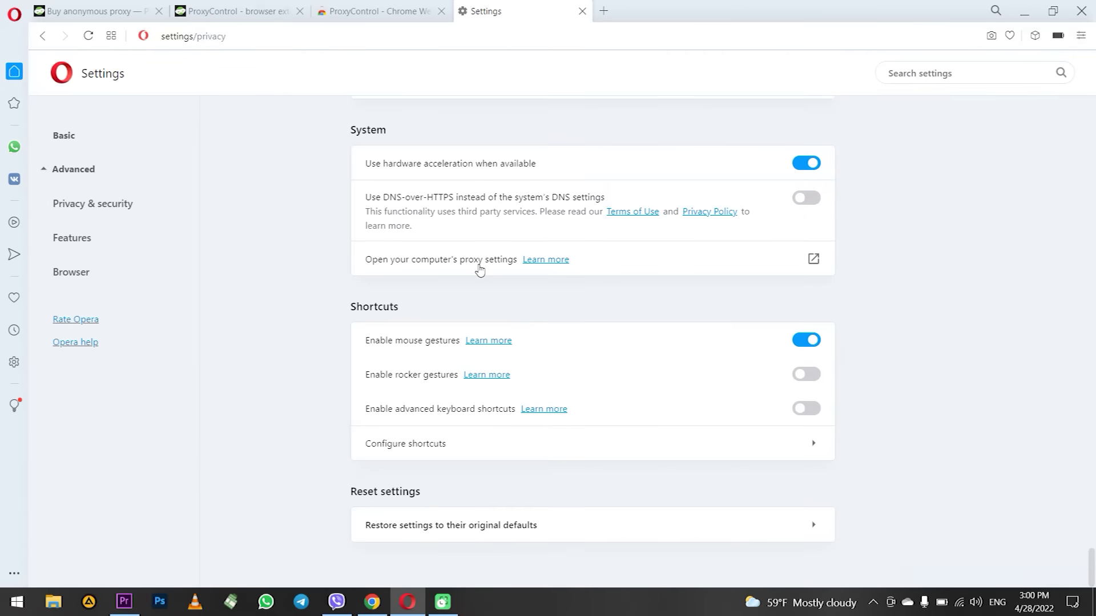
Turn on and save the manual proxy 77.83.194.54, port 5786, in Windows, then return to Opera.
{"action": "left_click", "coordinate": [479, 271]}
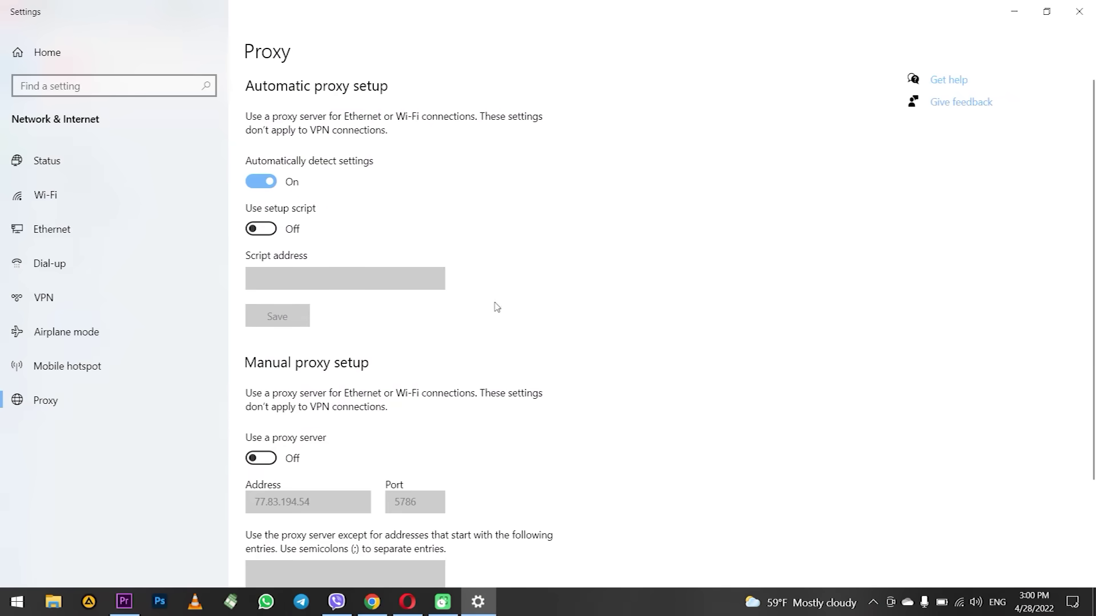
{"action": "scroll", "coordinate": [447, 252], "scroll_direction": "down", "scroll_amount": 3}
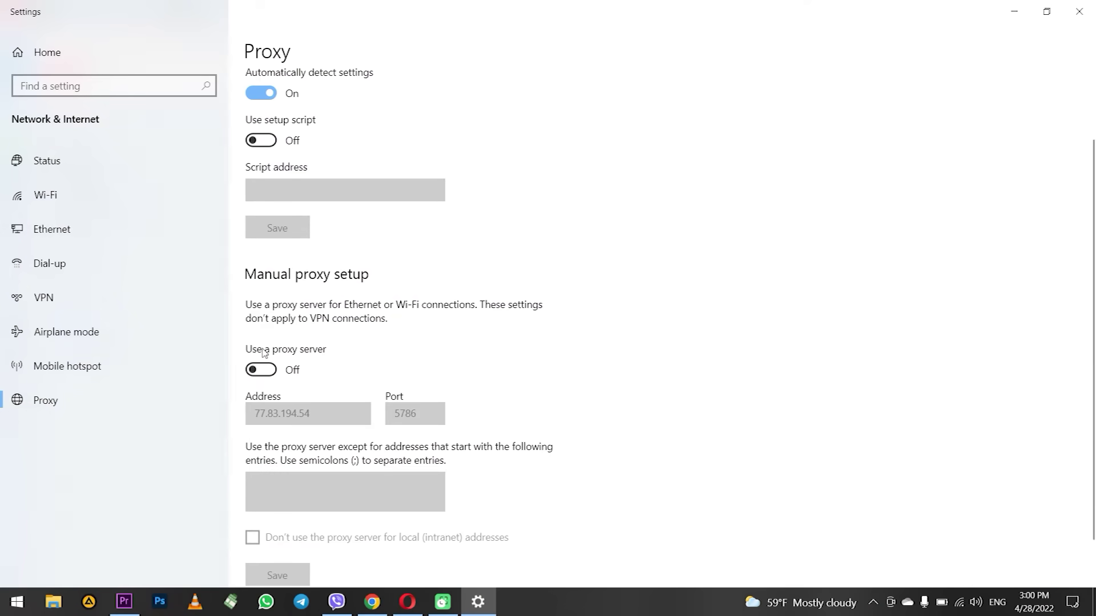
{"action": "left_click", "coordinate": [263, 371]}
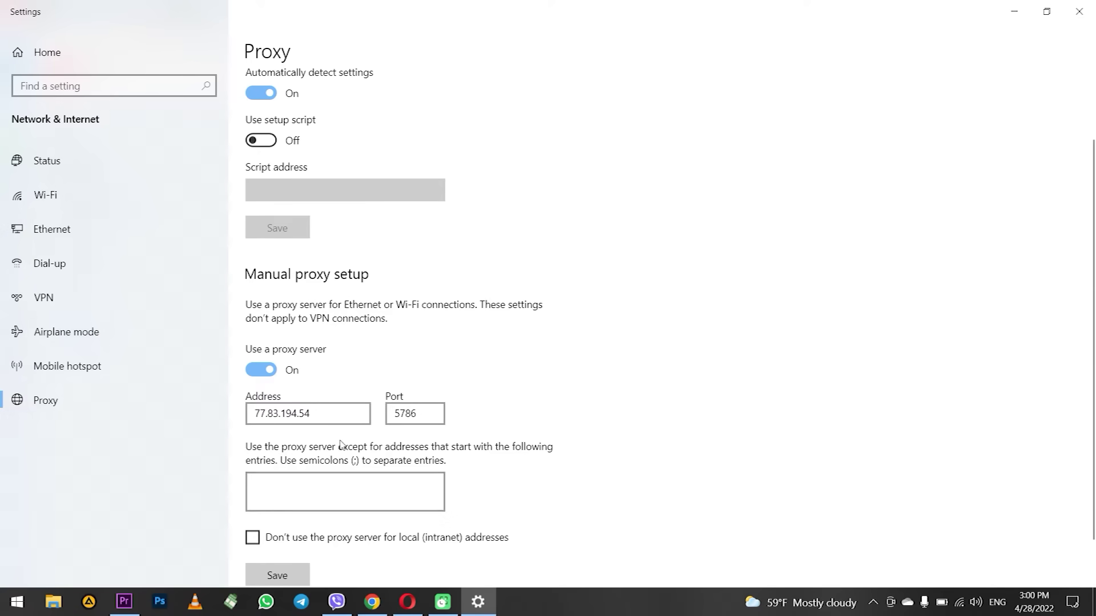
{"action": "scroll", "coordinate": [340, 442], "scroll_direction": "down", "scroll_amount": 1}
{"action": "left_click", "coordinate": [335, 439]}
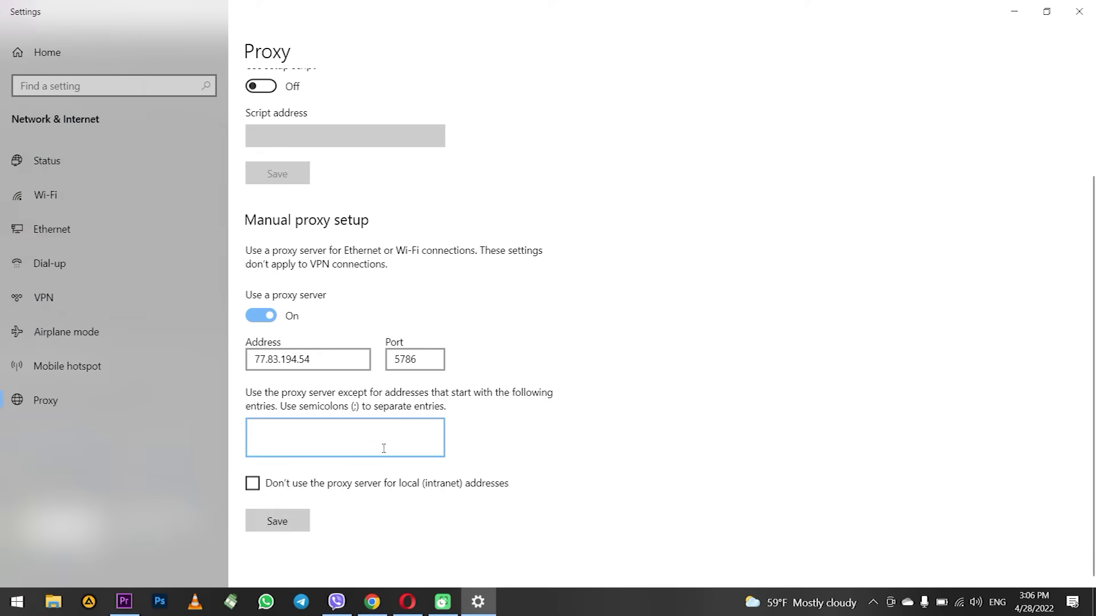
{"action": "left_click", "coordinate": [279, 520]}
{"action": "left_click", "coordinate": [408, 600]}
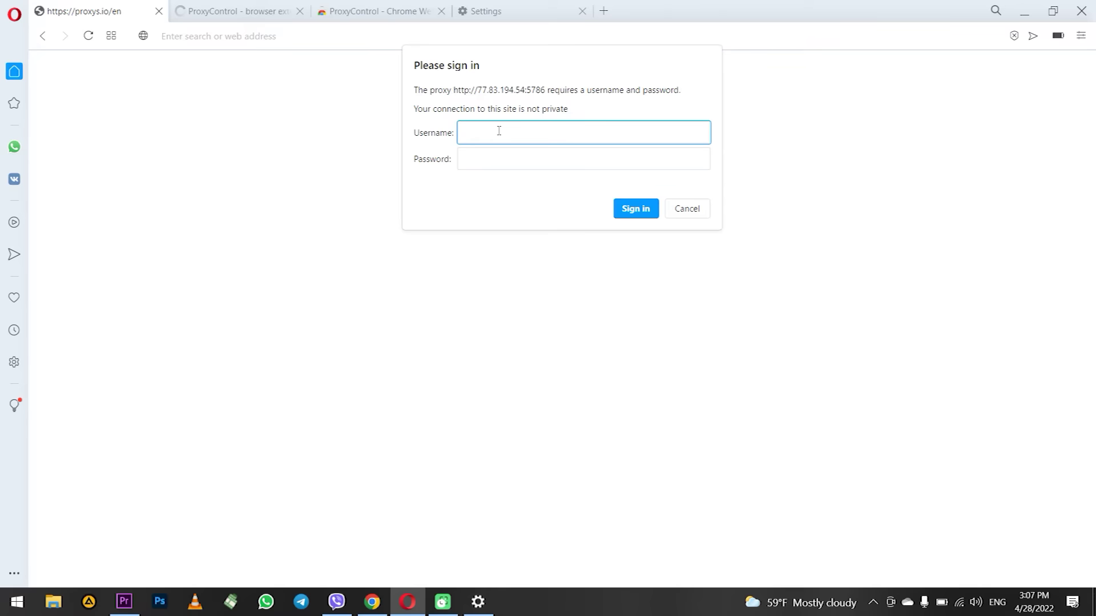
Enter the proxy username and password in the Please sign in prompt and sign in.
{"action": "type", "text": "12345"}
{"action": "left_click", "coordinate": [521, 156]}
{"action": "type", "text": "12345678"}
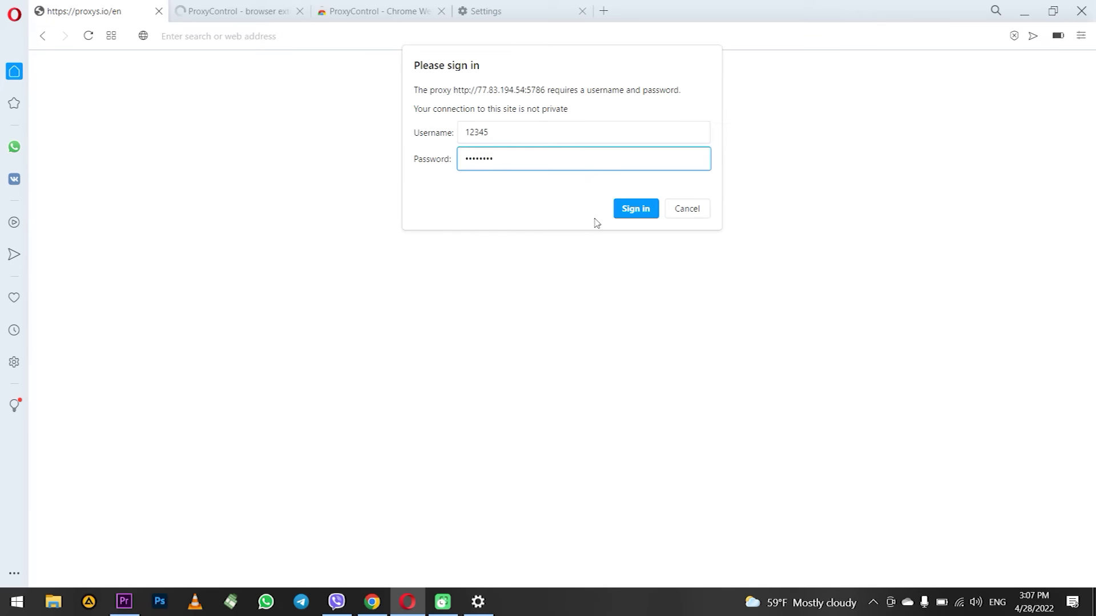
{"action": "left_click", "coordinate": [635, 209]}
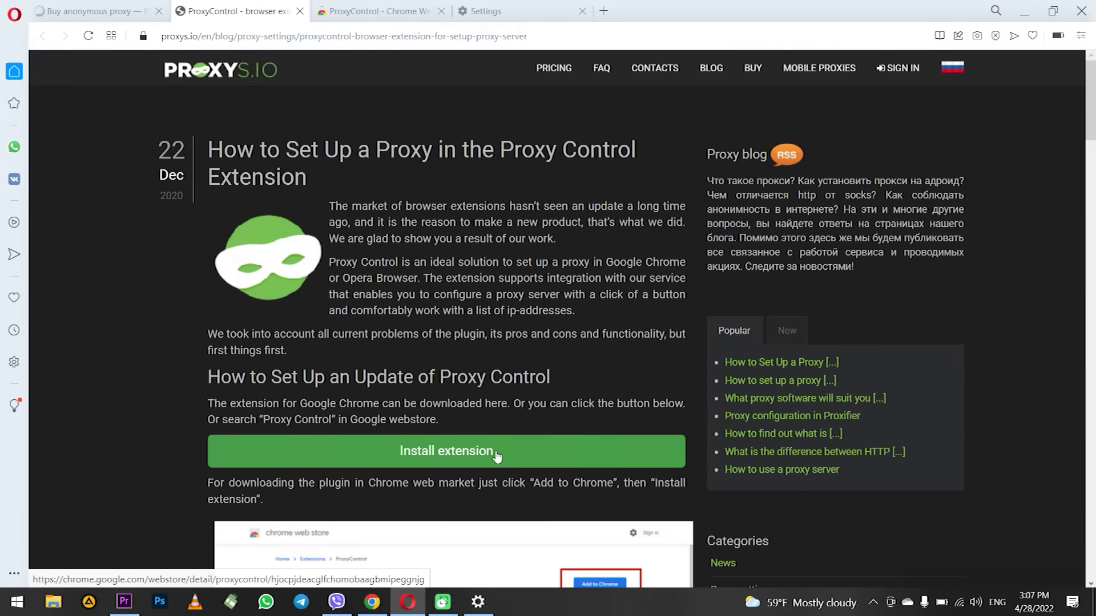
Add the ProxyControl extension to Opera from the Web Store and open its toolbar panel.
{"action": "left_click", "coordinate": [350, 14]}
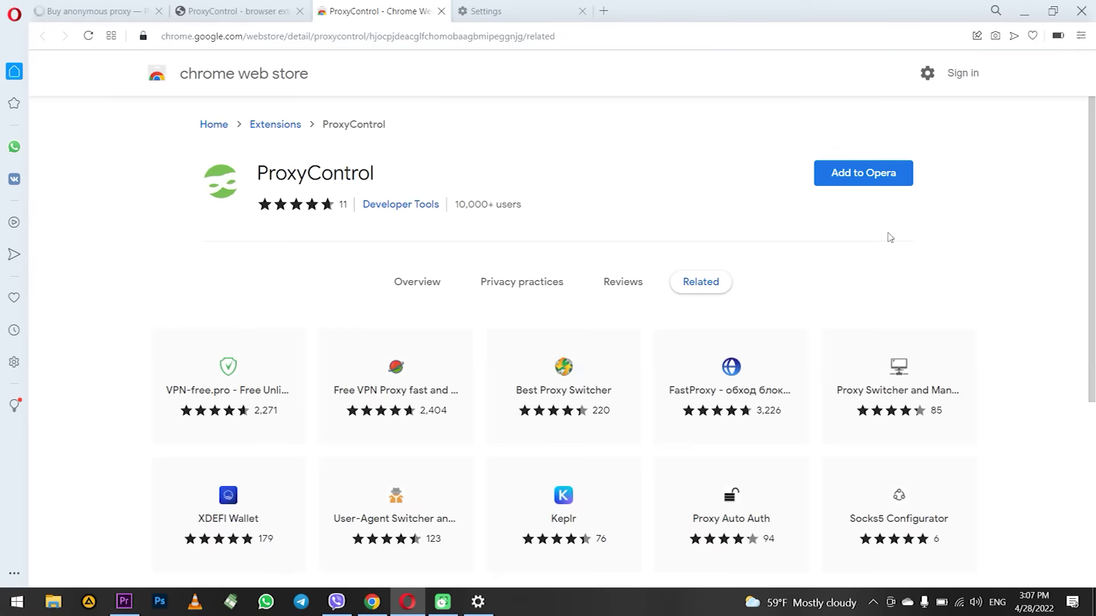
{"action": "left_click_drag", "start_coordinate": [255, 181], "coordinate": [553, 174]}
{"action": "left_click", "coordinate": [868, 185]}
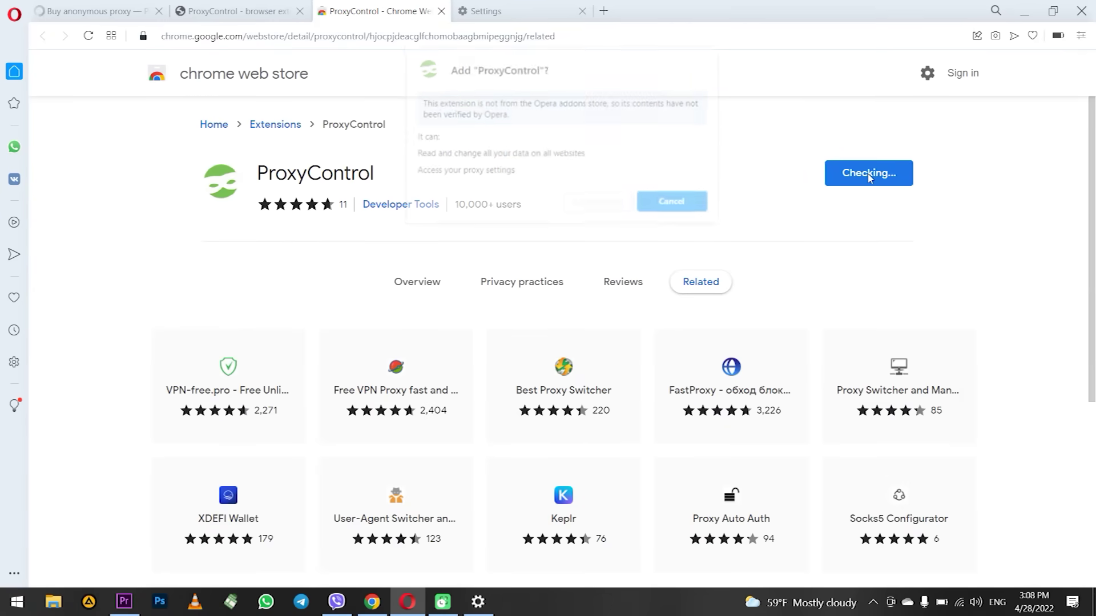
{"action": "left_click", "coordinate": [586, 208]}
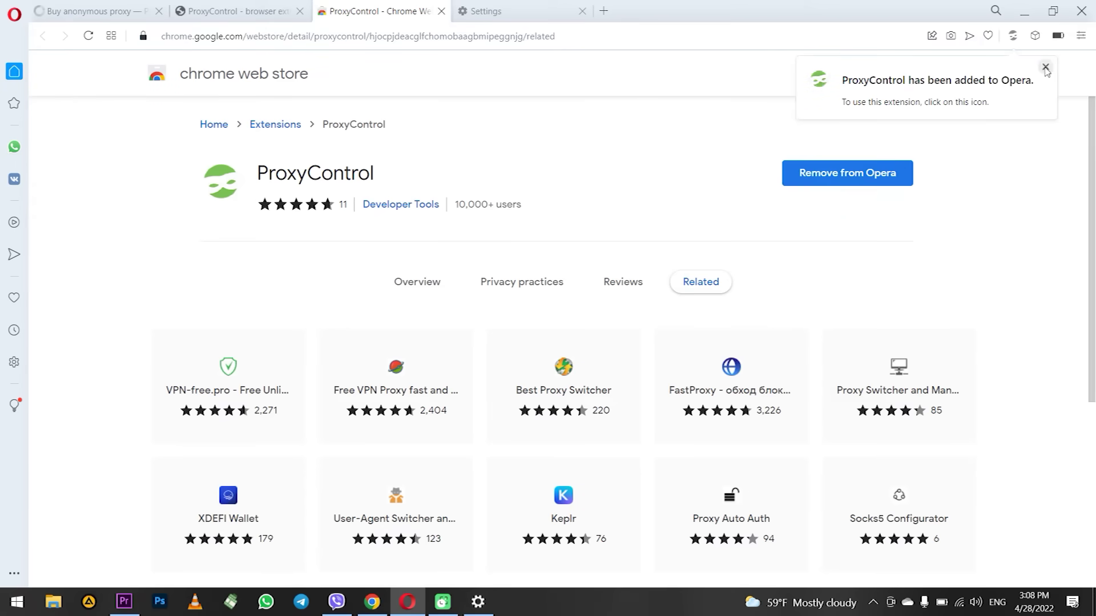
{"action": "left_click", "coordinate": [1046, 67]}
{"action": "left_click", "coordinate": [1035, 36]}
{"action": "left_click", "coordinate": [918, 146]}
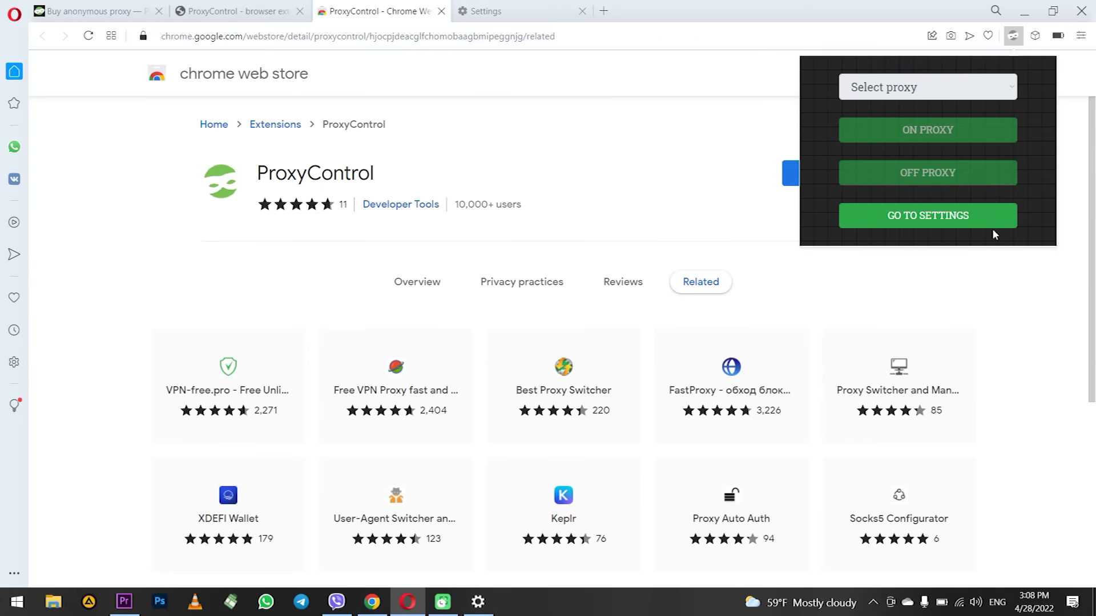
Open ProxyControl settings and review the manual, fast and API-key options for adding proxies.
{"action": "left_click", "coordinate": [901, 217]}
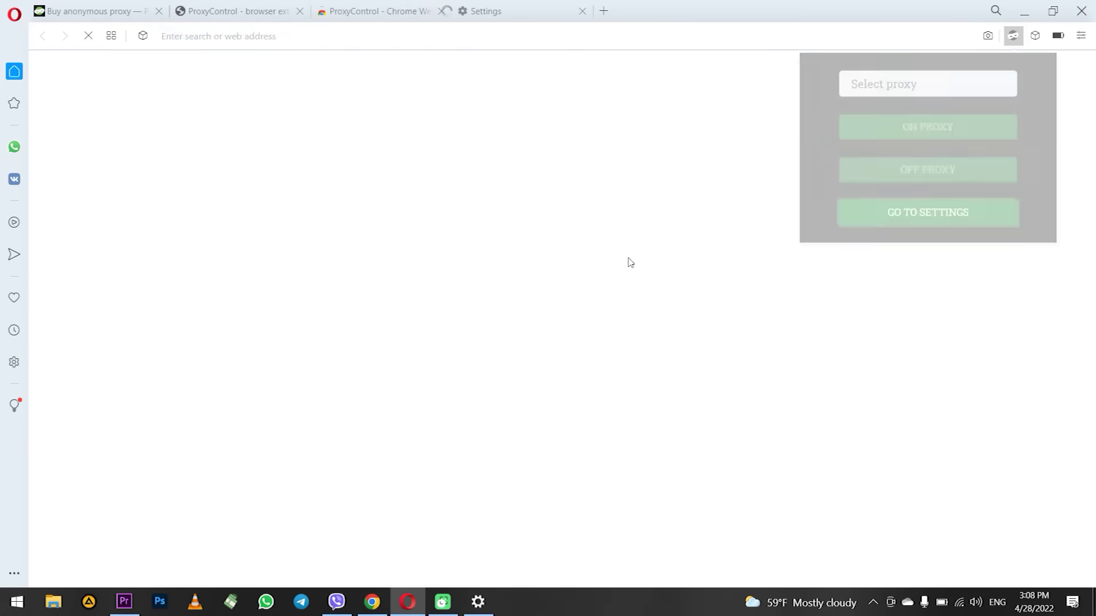
{"action": "scroll", "coordinate": [502, 234], "scroll_direction": "down", "scroll_amount": 1}
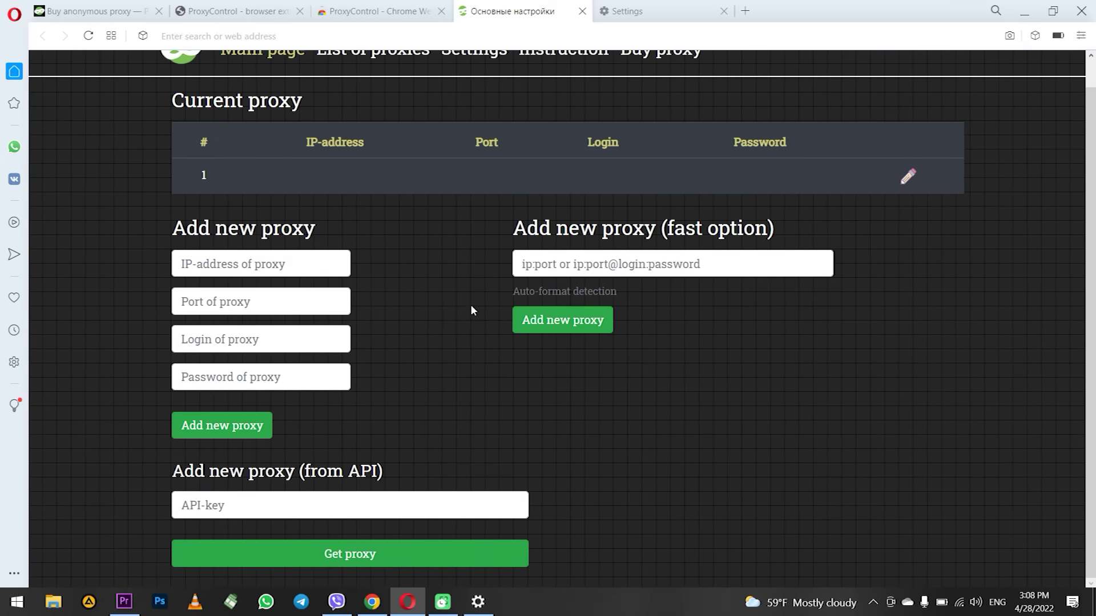
{"action": "left_click_drag", "start_coordinate": [166, 231], "coordinate": [354, 234]}
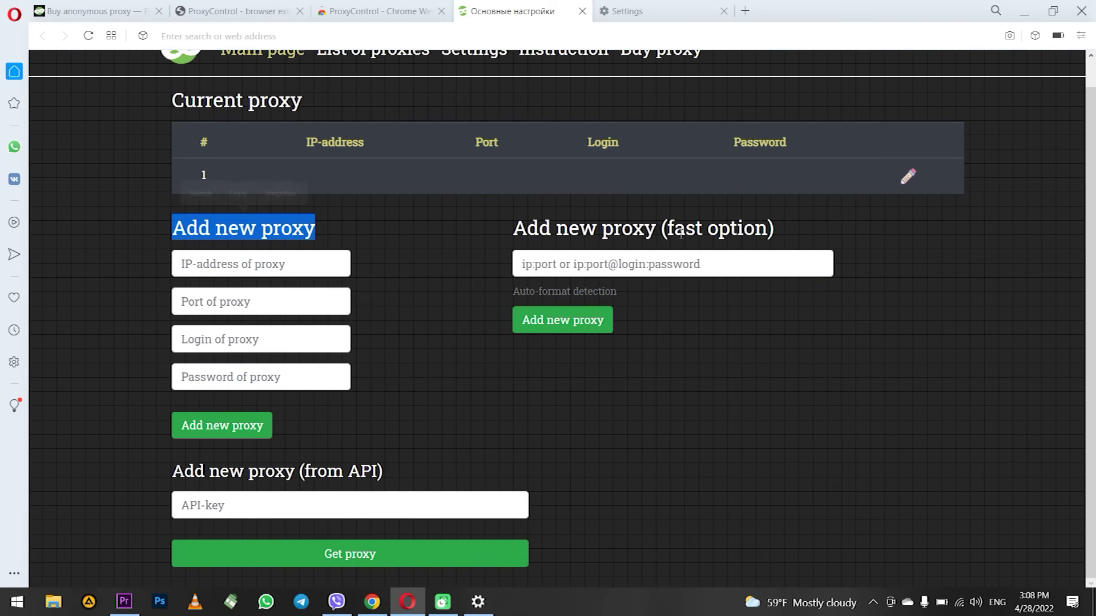
{"action": "left_click_drag", "start_coordinate": [778, 232], "coordinate": [387, 498]}
{"action": "left_click_drag", "start_coordinate": [416, 463], "coordinate": [101, 467]}
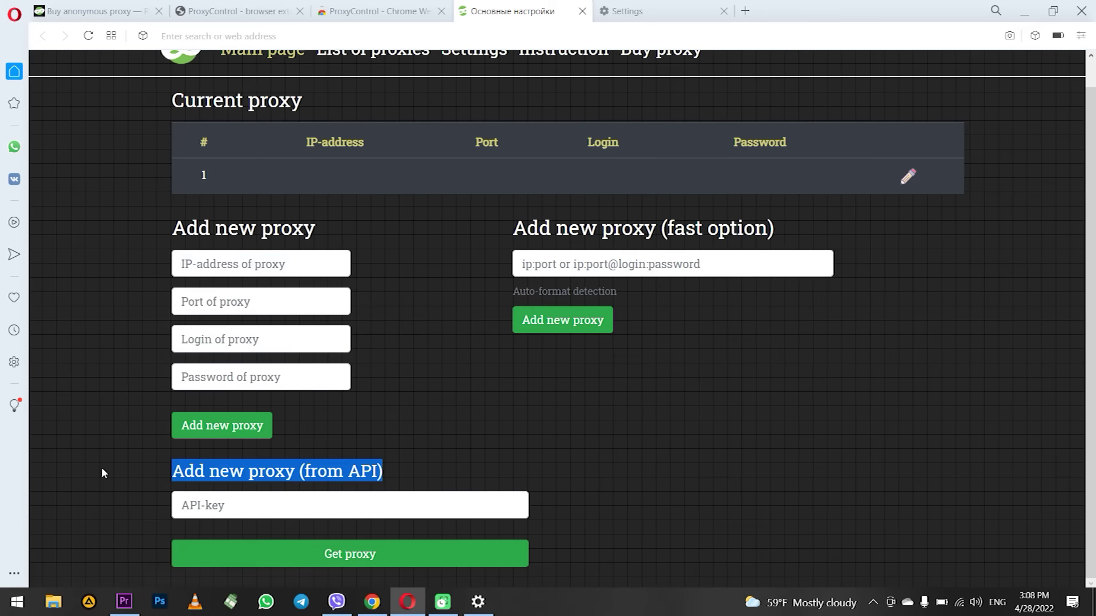
{"action": "left_click", "coordinate": [544, 459]}
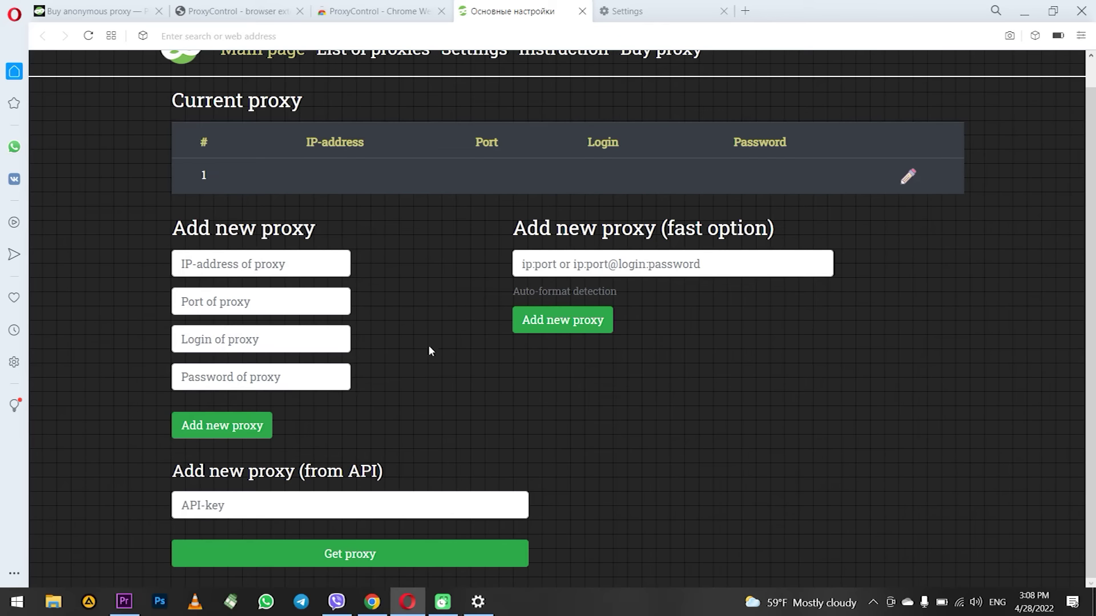
{"action": "left_click_drag", "start_coordinate": [156, 227], "coordinate": [354, 233]}
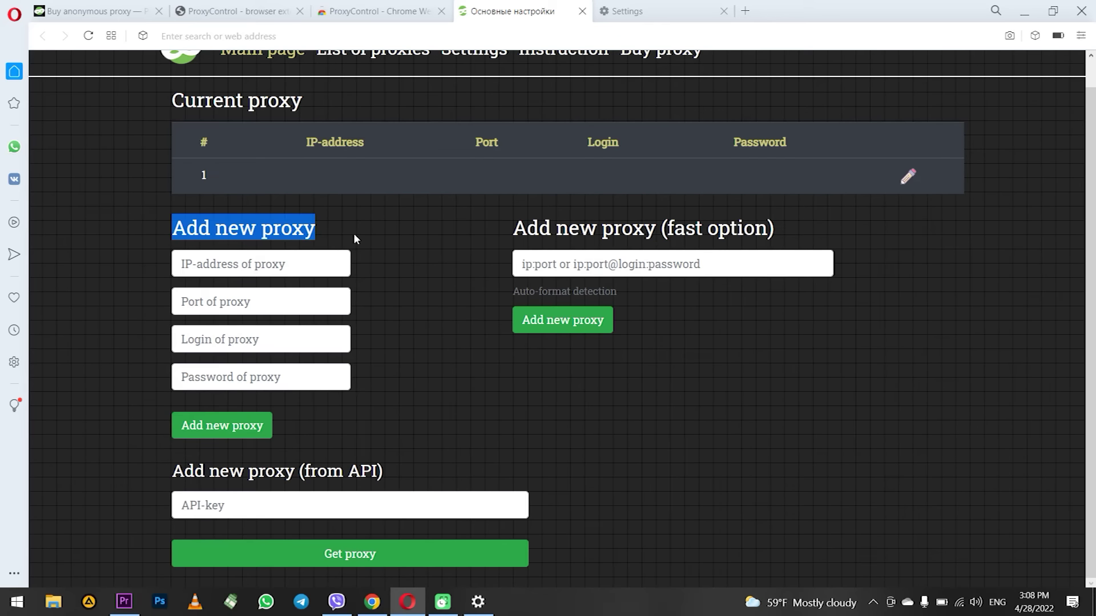
Add proxy 123.5.5.5 on port 8080 with no login or password through the manual form.
{"action": "left_click", "coordinate": [238, 267]}
{"action": "key", "text": "Tab"}
{"action": "key", "text": "Tab"}
{"action": "key", "text": "Tab"}
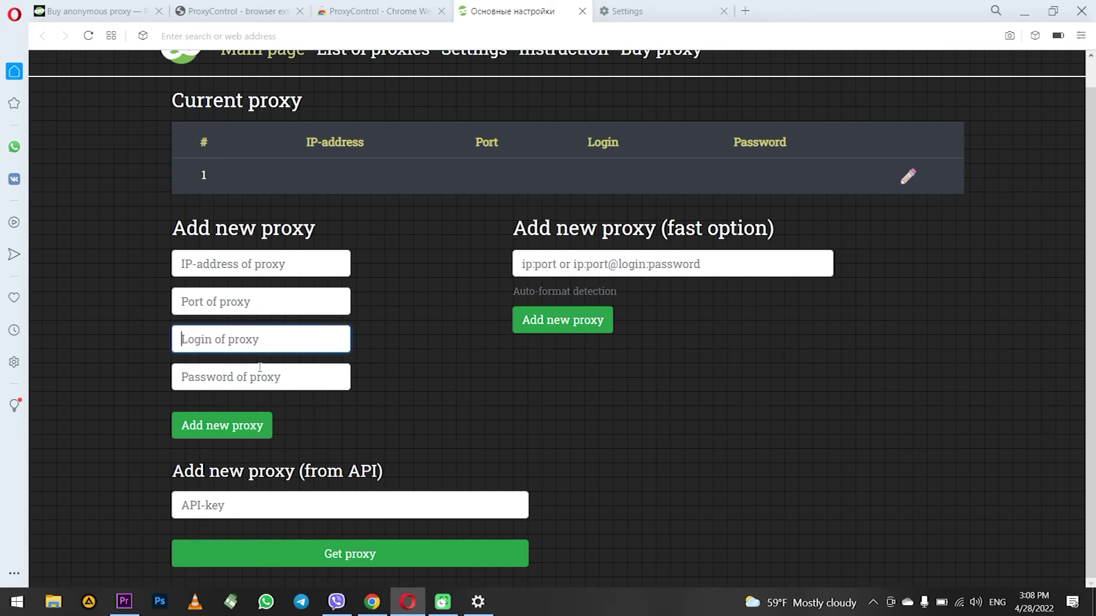
{"action": "left_click", "coordinate": [241, 264]}
{"action": "type", "text": "12"}
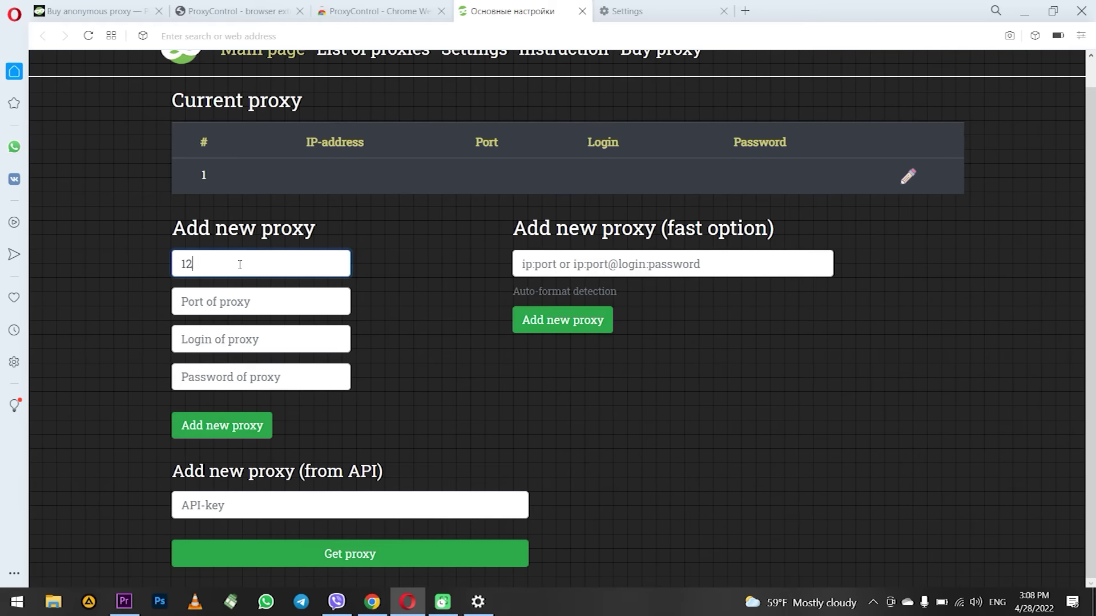
{"action": "type", "text": "3.5.5.5"}
{"action": "left_click", "coordinate": [222, 307]}
{"action": "type", "text": "8080"}
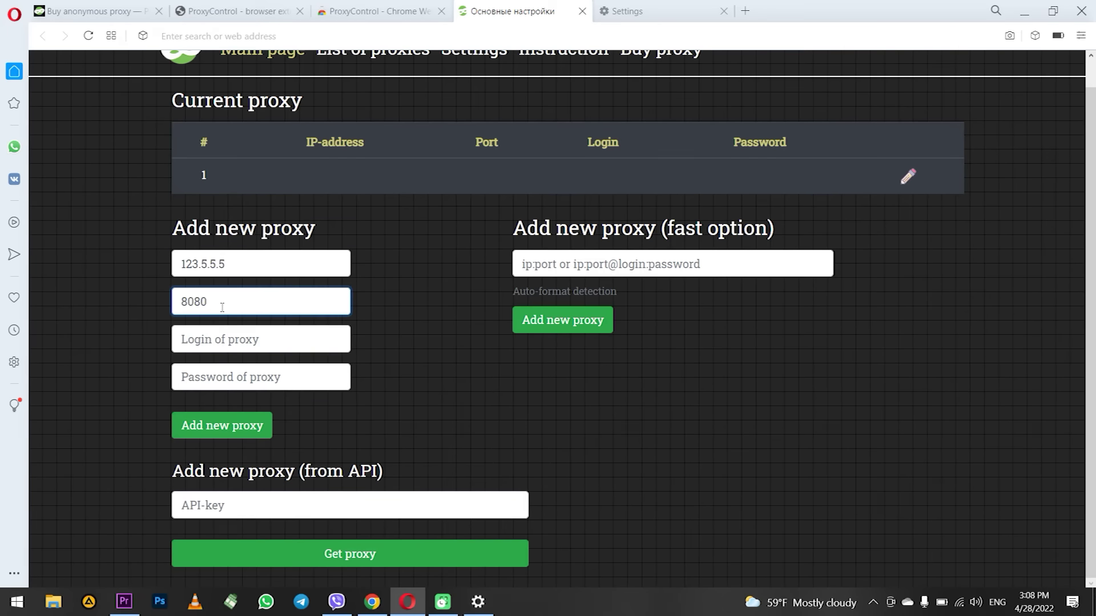
{"action": "key", "text": "Tab"}
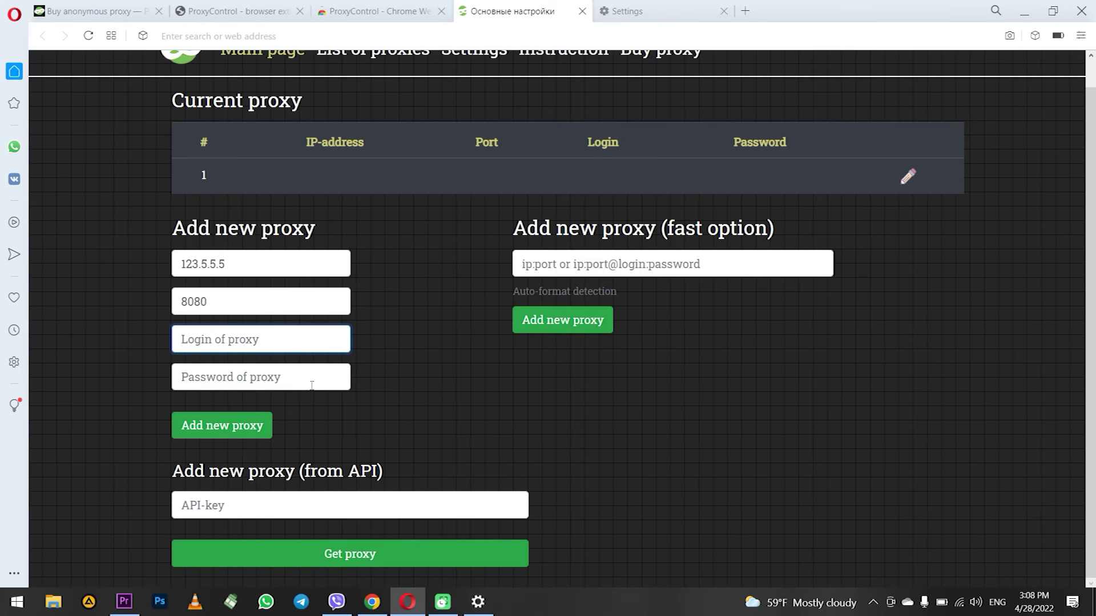
{"action": "left_click", "coordinate": [313, 381]}
{"action": "left_click", "coordinate": [299, 334]}
{"action": "left_click", "coordinate": [249, 434]}
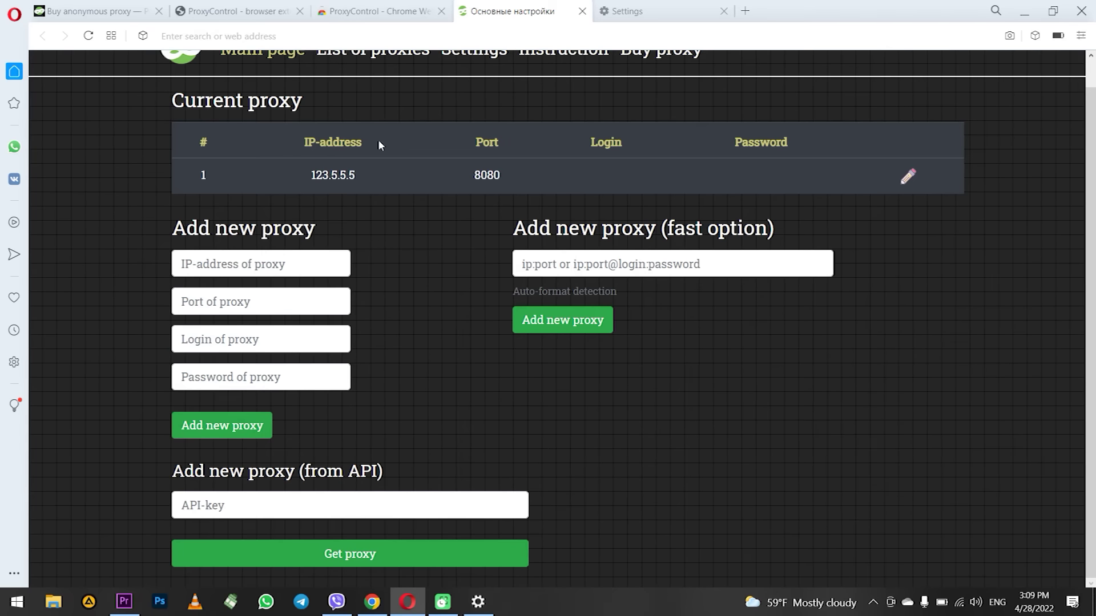
{"action": "scroll", "coordinate": [307, 121], "scroll_direction": "up", "scroll_amount": 1}
{"action": "left_click_drag", "start_coordinate": [170, 129], "coordinate": [566, 194]}
Go over the manual form's IP, port and login fields, then the fast option section.
{"action": "left_click", "coordinate": [472, 285]}
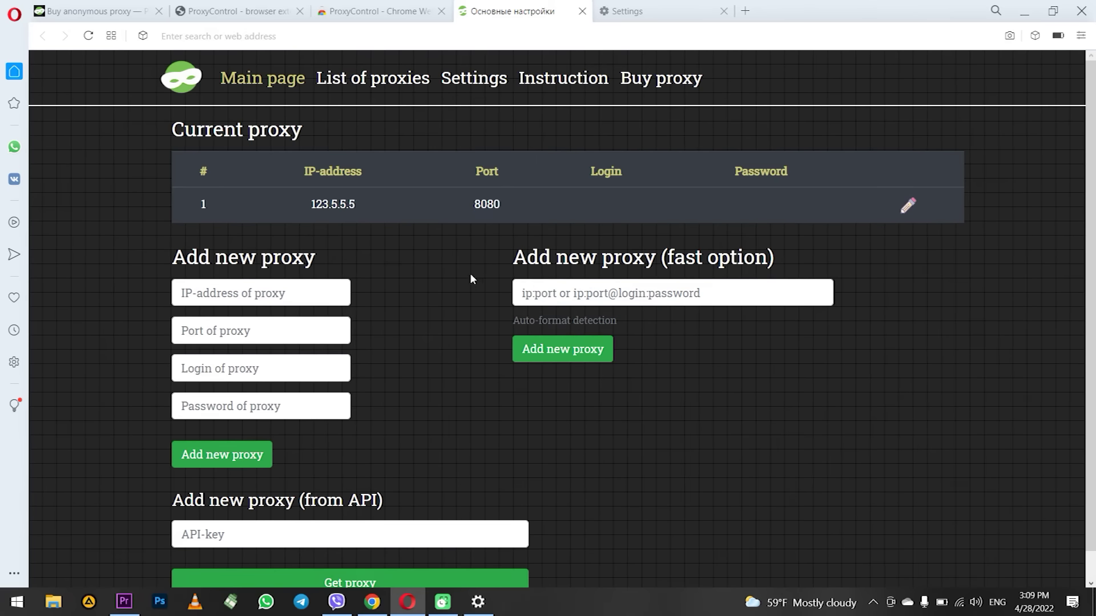
{"action": "left_click", "coordinate": [232, 294]}
{"action": "left_click", "coordinate": [228, 331]}
{"action": "left_click", "coordinate": [224, 365]}
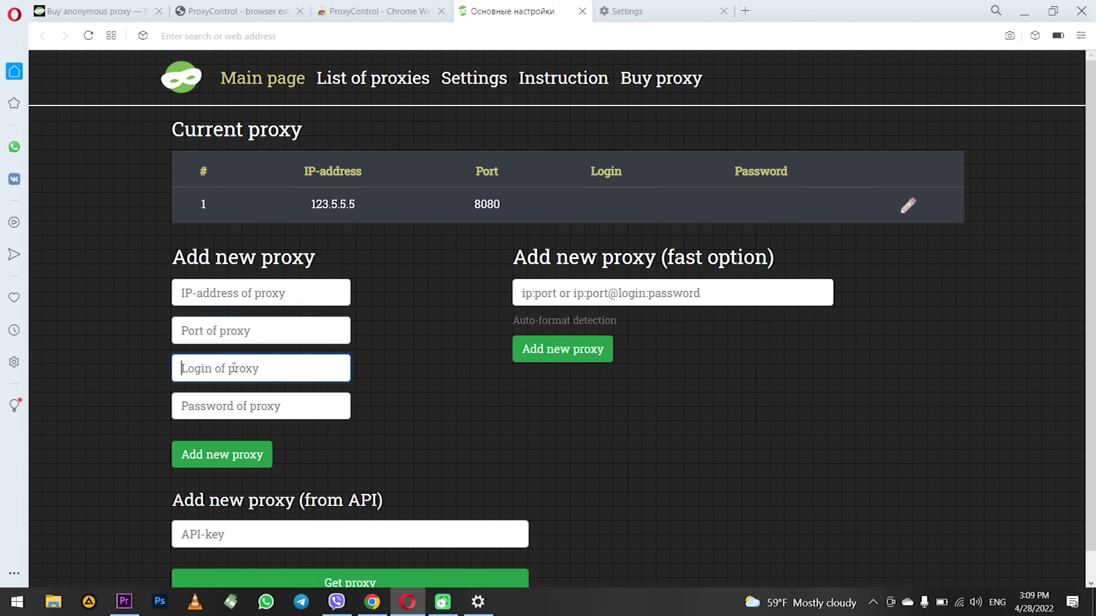
{"action": "left_click", "coordinate": [460, 310]}
{"action": "left_click_drag", "start_coordinate": [533, 260], "coordinate": [817, 258]}
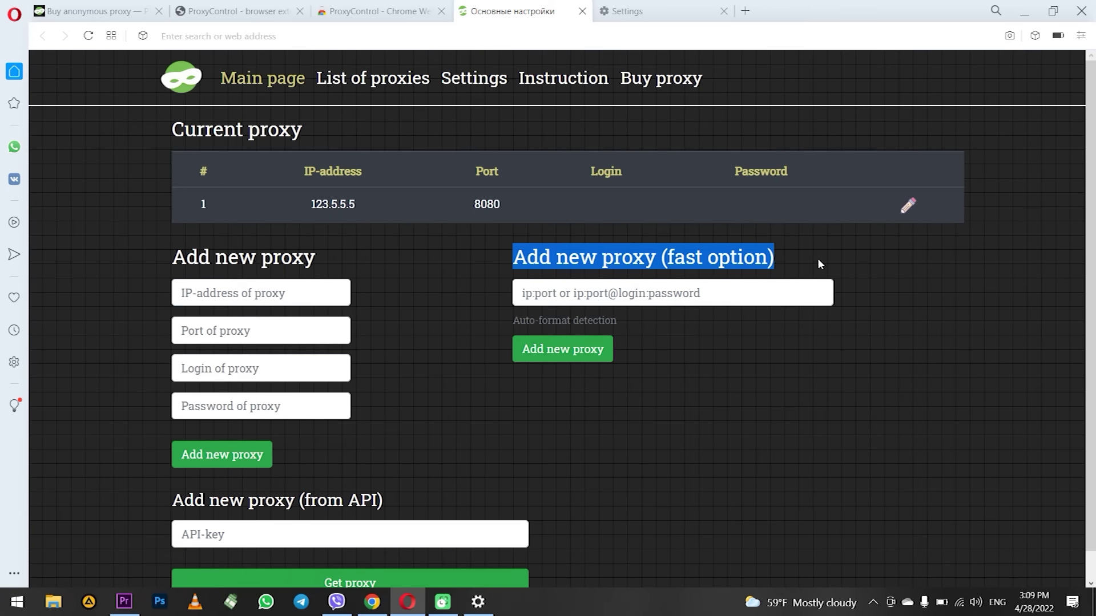
{"action": "left_click", "coordinate": [775, 355]}
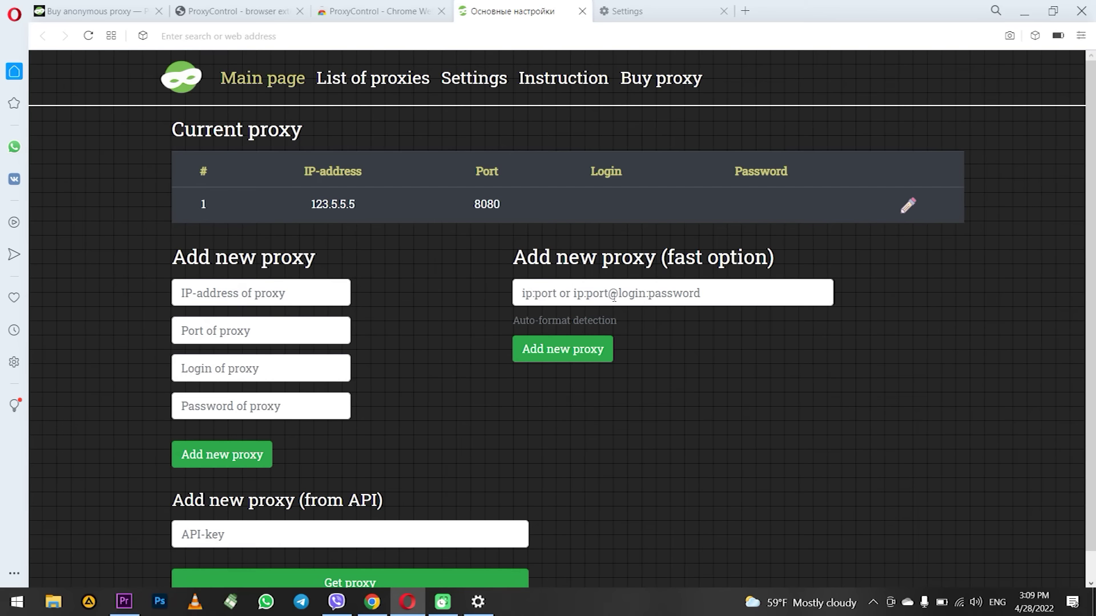
Add proxy 34.4.4.4 on port 80 with its login and password as one fast-option line.
{"action": "left_click", "coordinate": [689, 299]}
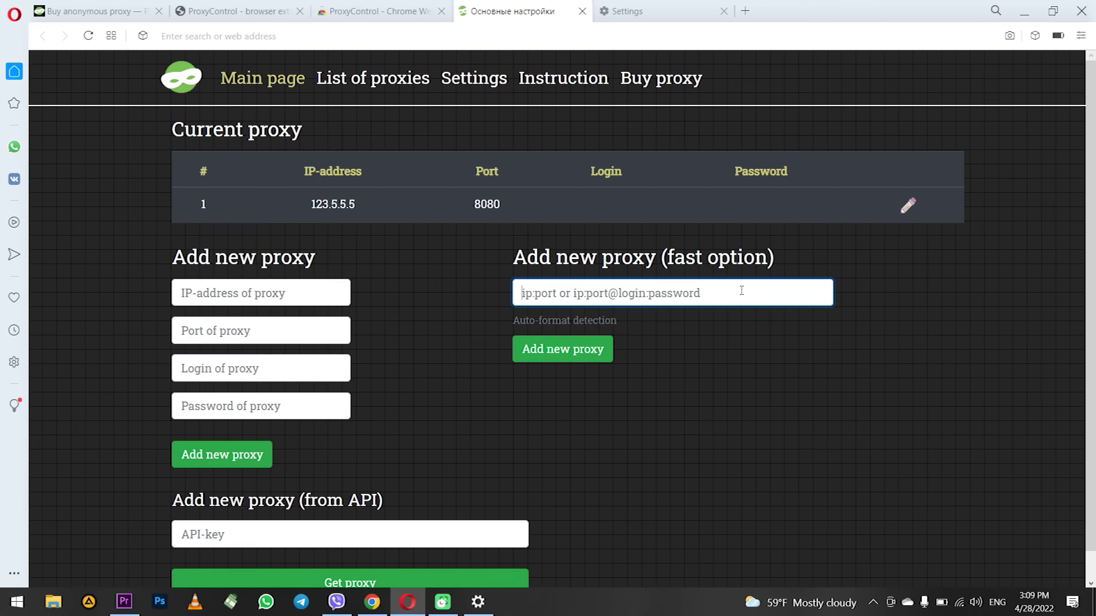
{"action": "type", "text": "34.4.4.4"}
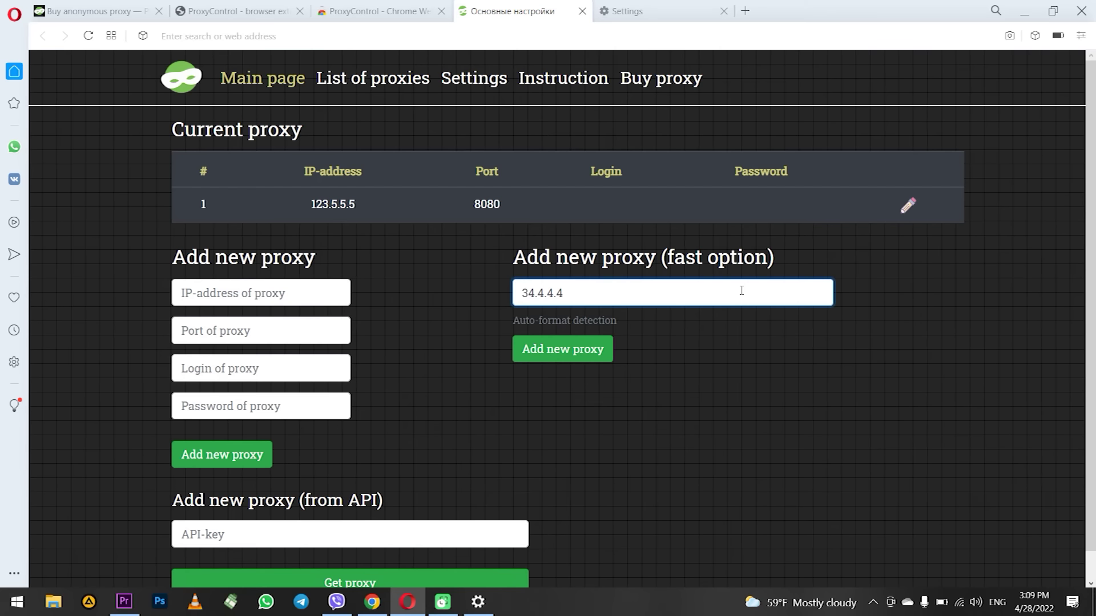
{"action": "type", "text": ":80@log:pass"}
{"action": "left_click", "coordinate": [581, 360]}
{"action": "left_click", "coordinate": [606, 358]}
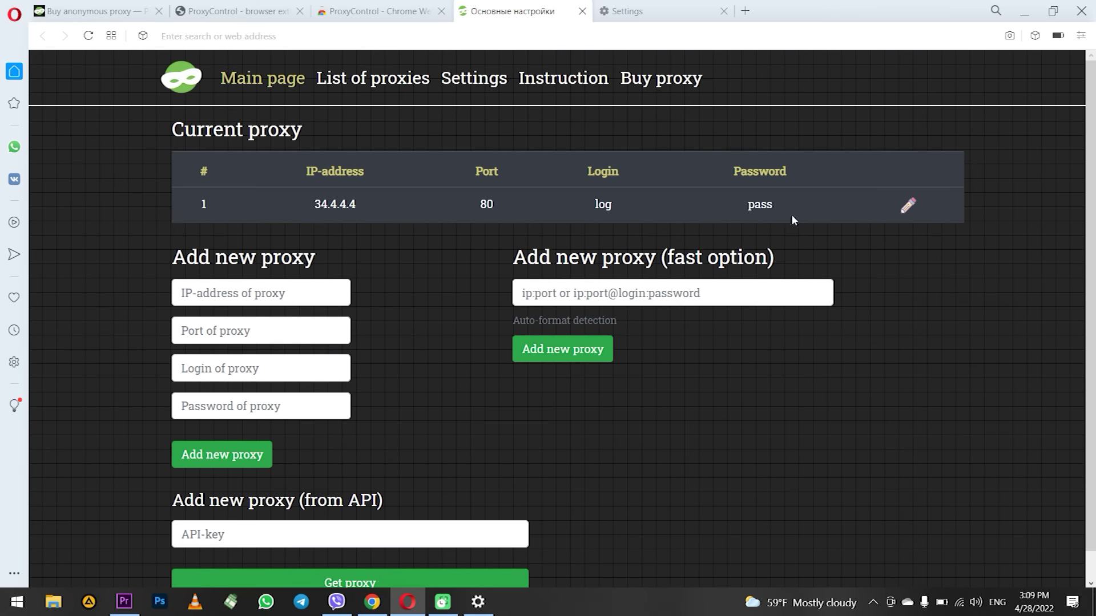
{"action": "left_click_drag", "start_coordinate": [796, 211], "coordinate": [282, 200]}
{"action": "left_click", "coordinate": [407, 274]}
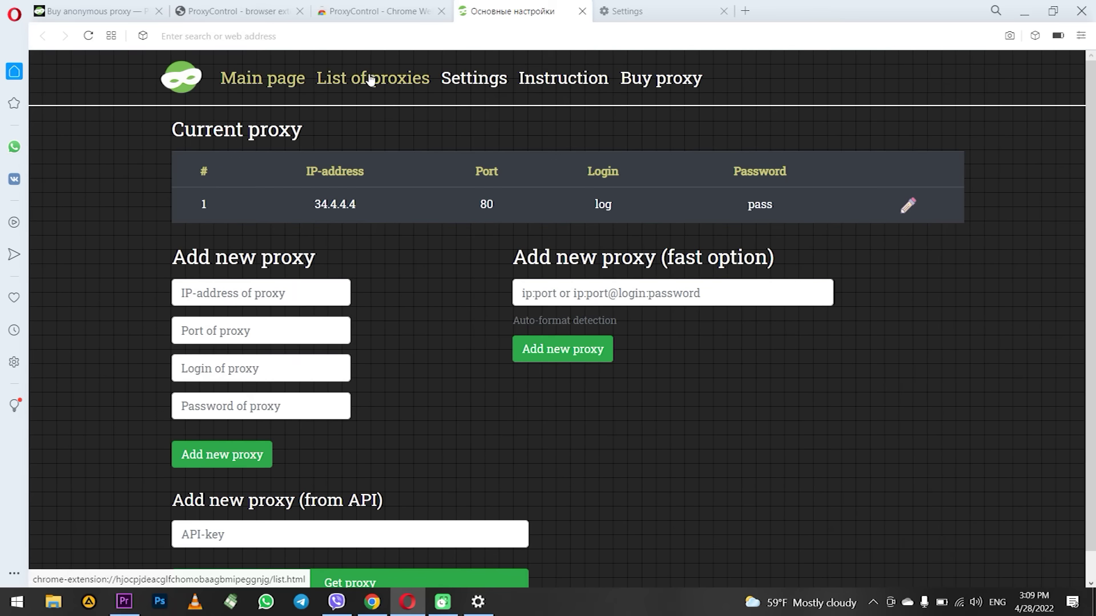
Check both saved proxies in ProxyControl's List of proxies, then close that tab.
{"action": "left_click", "coordinate": [394, 91]}
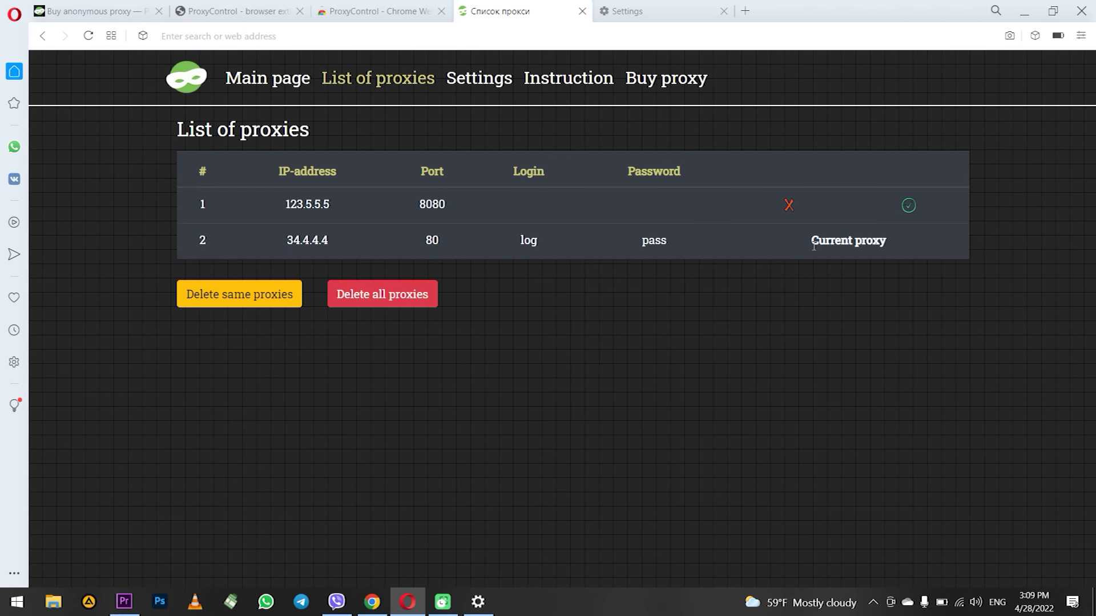
{"action": "left_click", "coordinate": [582, 11]}
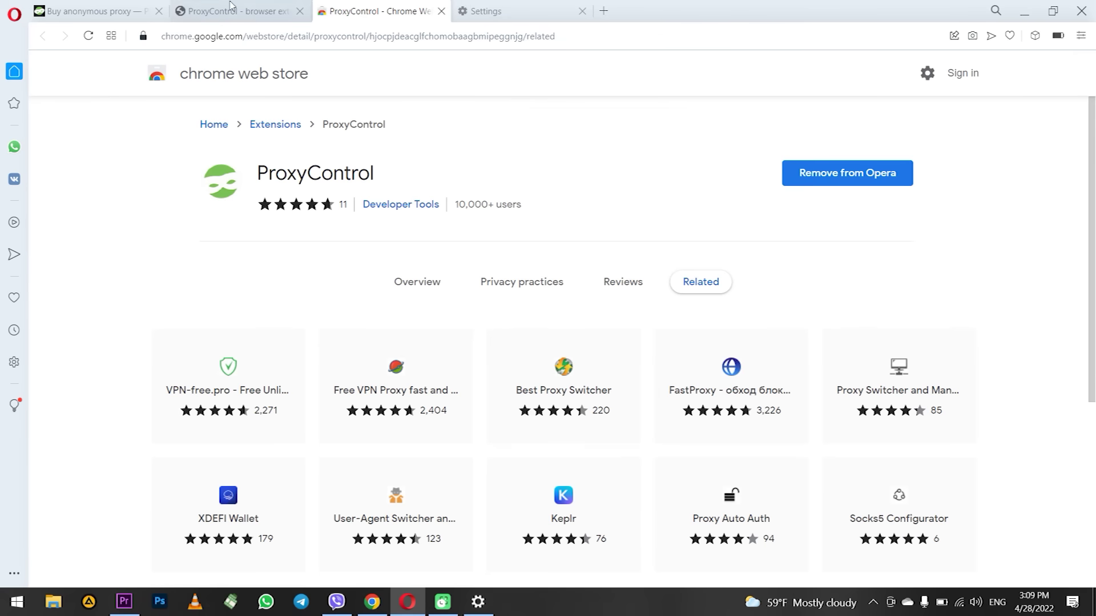
On the blog tab, confirm both proxies appear in ProxyControl's dropdown, keep 34.4.4.4, then choose OFF PROXY.
{"action": "left_click", "coordinate": [229, 7]}
{"action": "left_click", "coordinate": [1034, 35]}
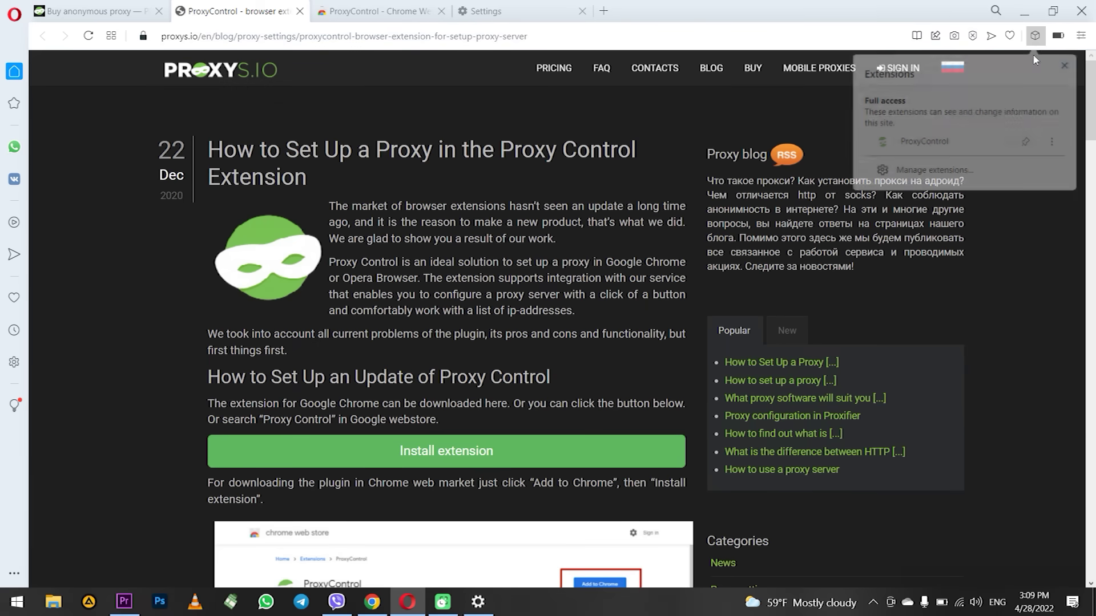
{"action": "left_click", "coordinate": [935, 142]}
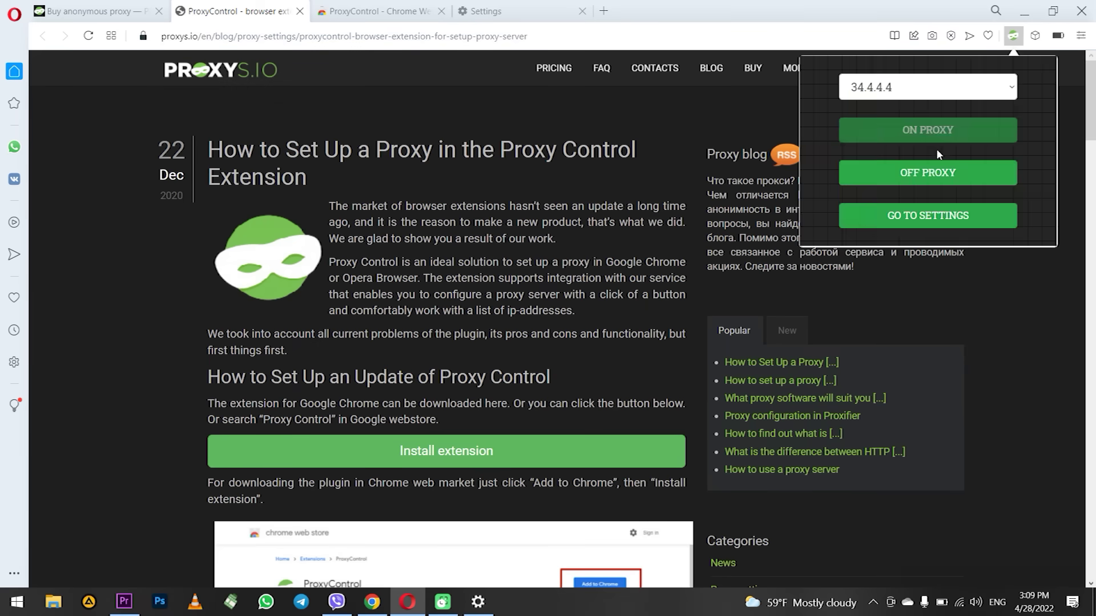
{"action": "left_click", "coordinate": [989, 98]}
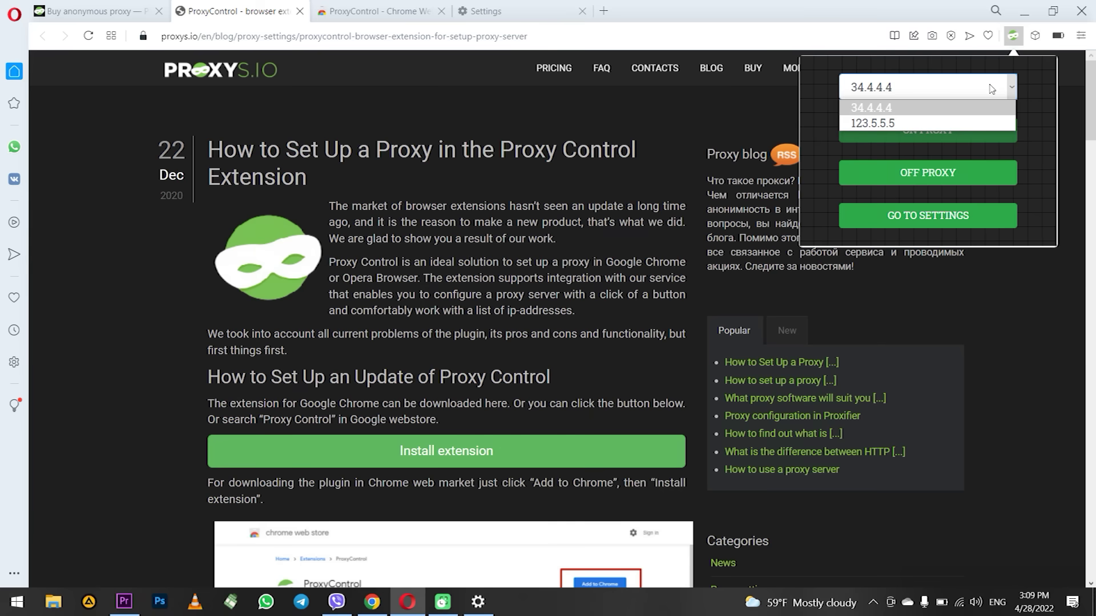
{"action": "left_click", "coordinate": [1005, 109]}
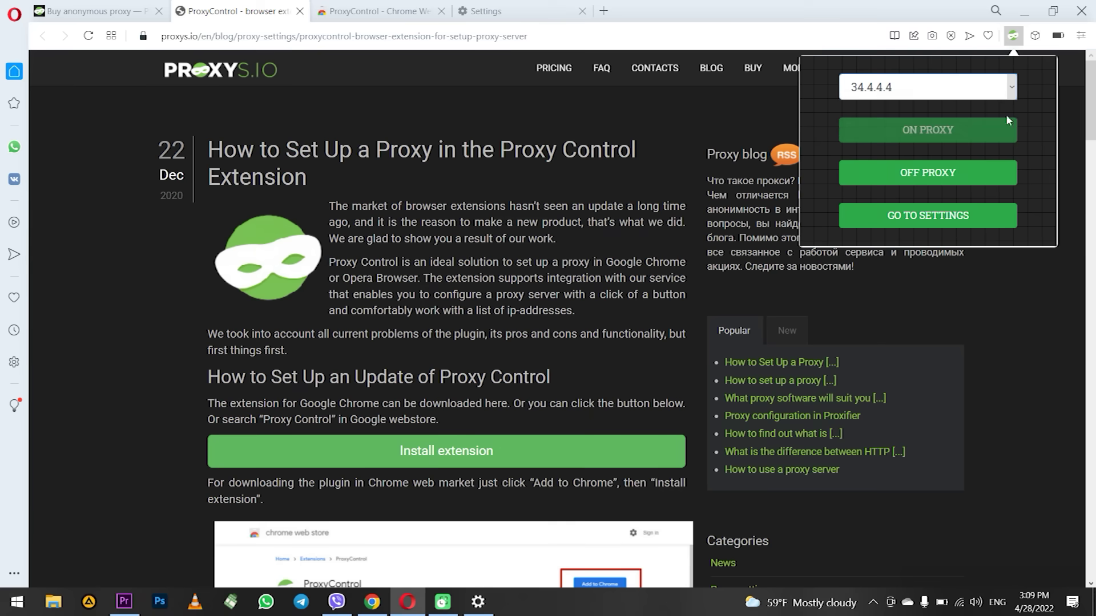
{"action": "left_click", "coordinate": [948, 180]}
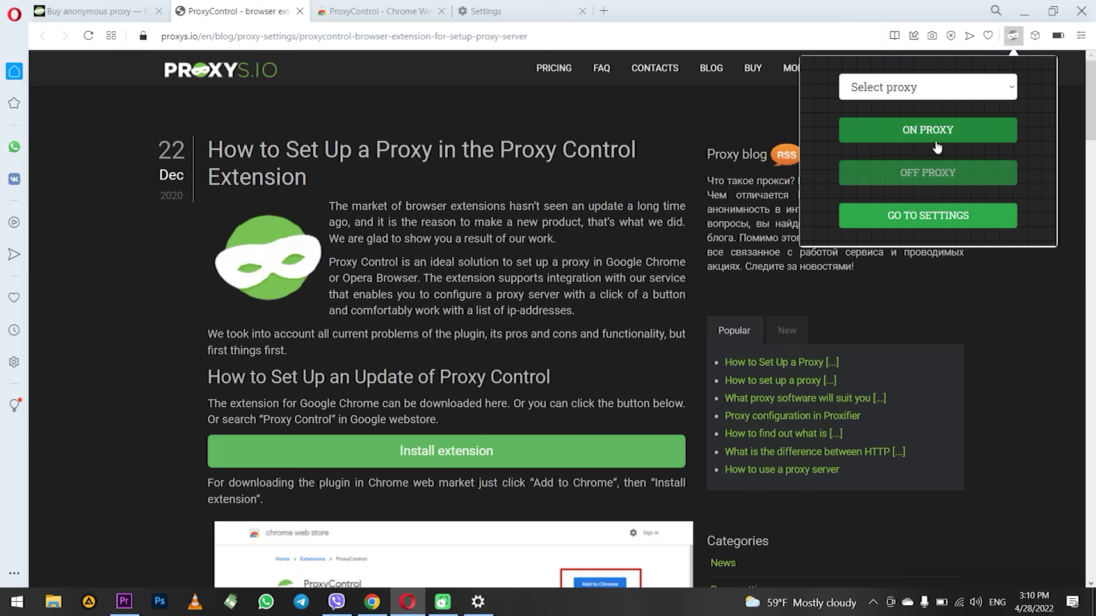
{"action": "left_click", "coordinate": [391, 218]}
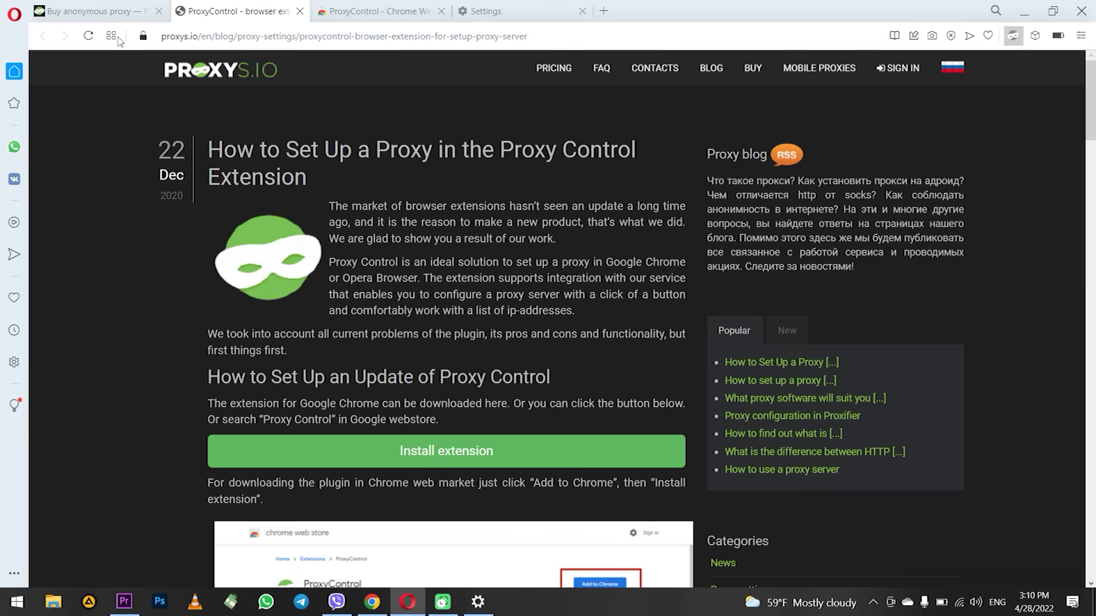
Switch to the proxys.io homepage tab and scroll through its About Us and Pricing sections.
{"action": "key", "text": "ctrl+shift+Tab"}
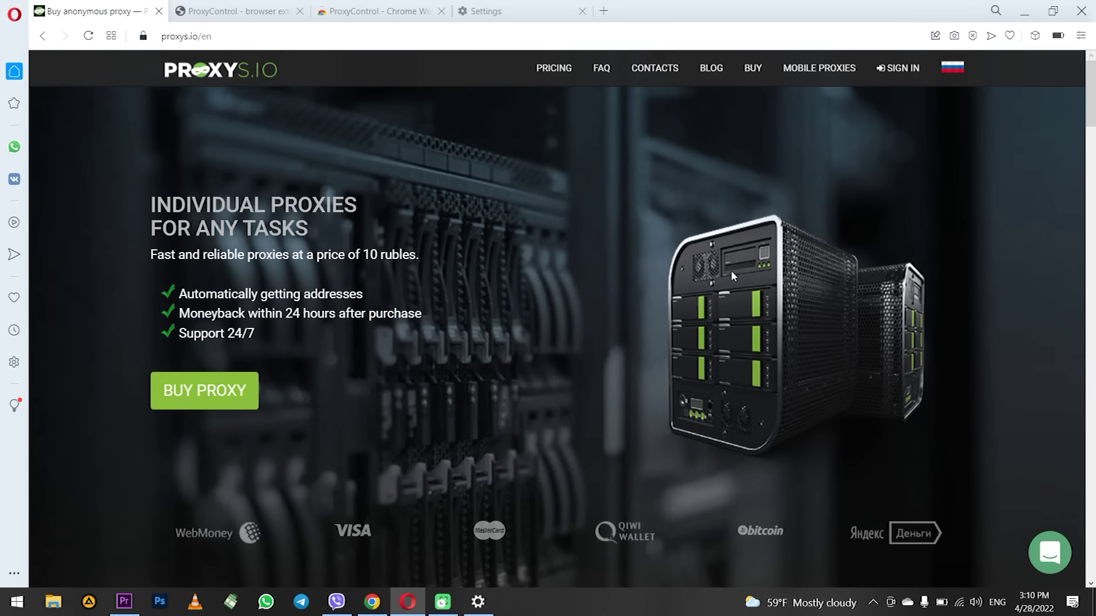
{"action": "scroll", "coordinate": [656, 313], "scroll_direction": "down", "scroll_amount": 3}
{"action": "scroll", "coordinate": [656, 310], "scroll_direction": "down", "scroll_amount": 6}
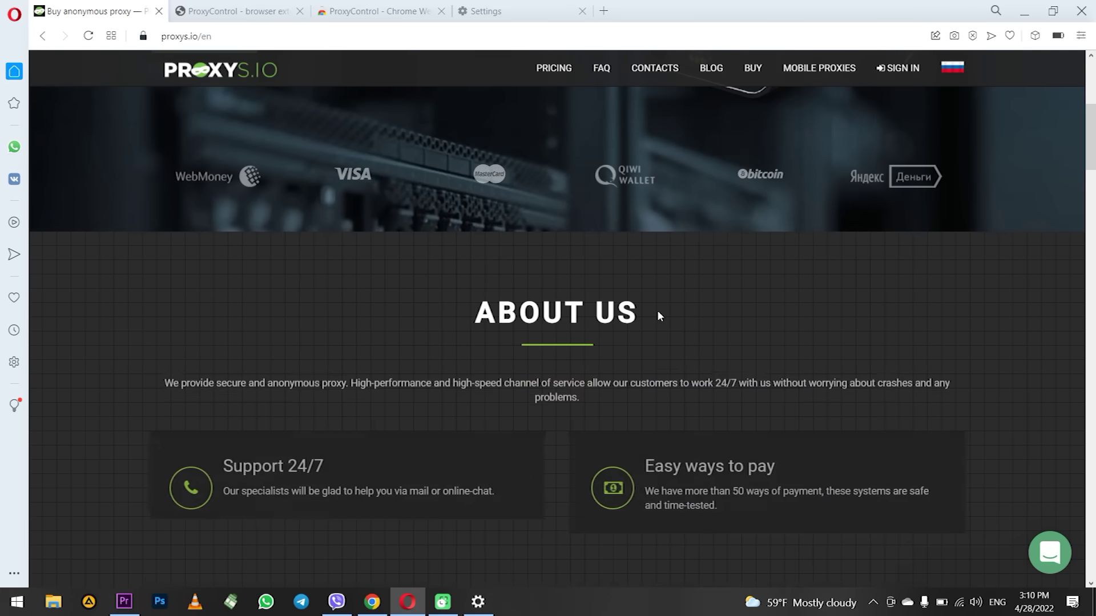
{"action": "scroll", "coordinate": [659, 311], "scroll_direction": "down", "scroll_amount": 11}
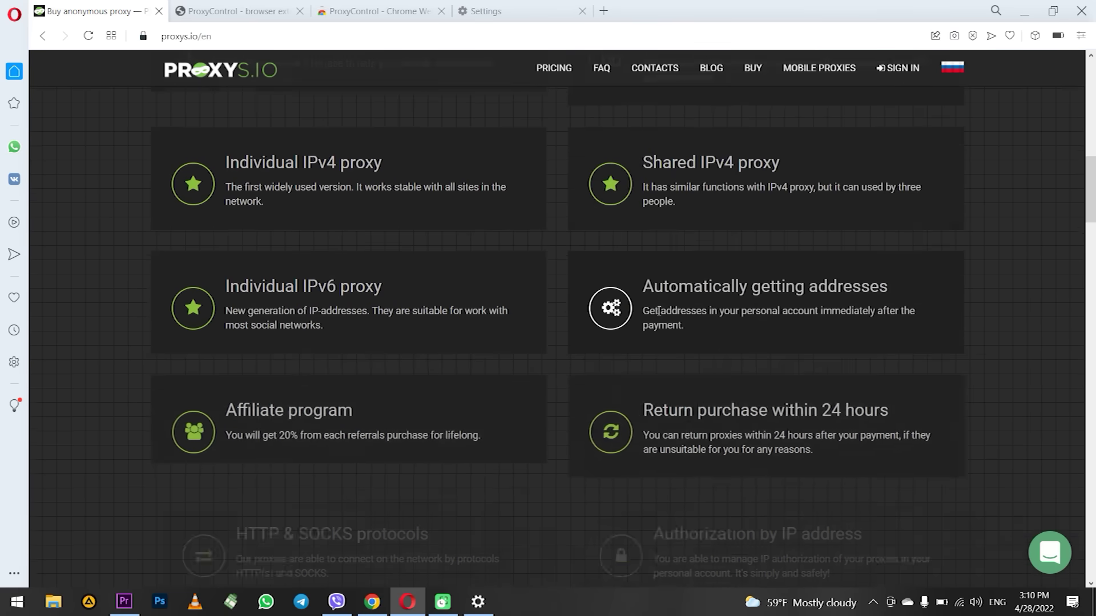
{"action": "scroll", "coordinate": [656, 313], "scroll_direction": "down", "scroll_amount": 4}
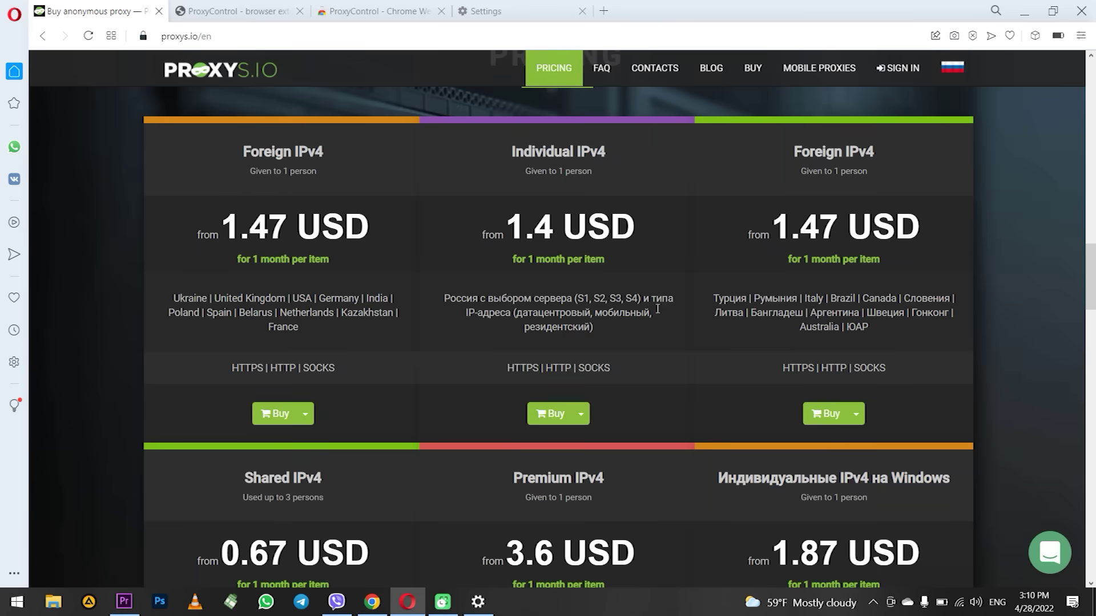
{"action": "scroll", "coordinate": [656, 309], "scroll_direction": "down", "scroll_amount": 10}
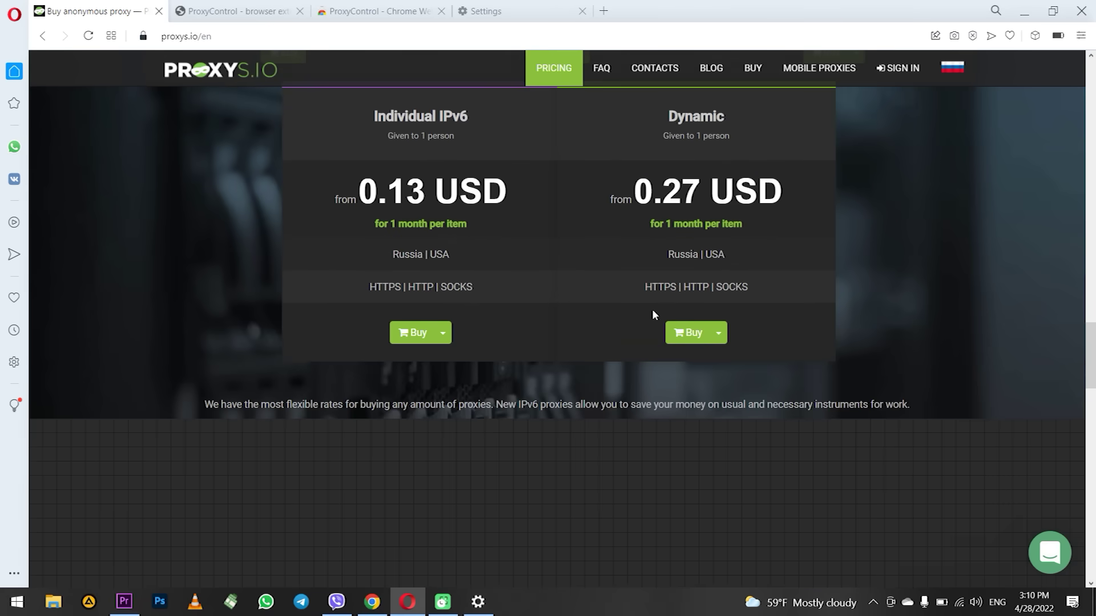
{"action": "scroll", "coordinate": [651, 308], "scroll_direction": "down", "scroll_amount": 8}
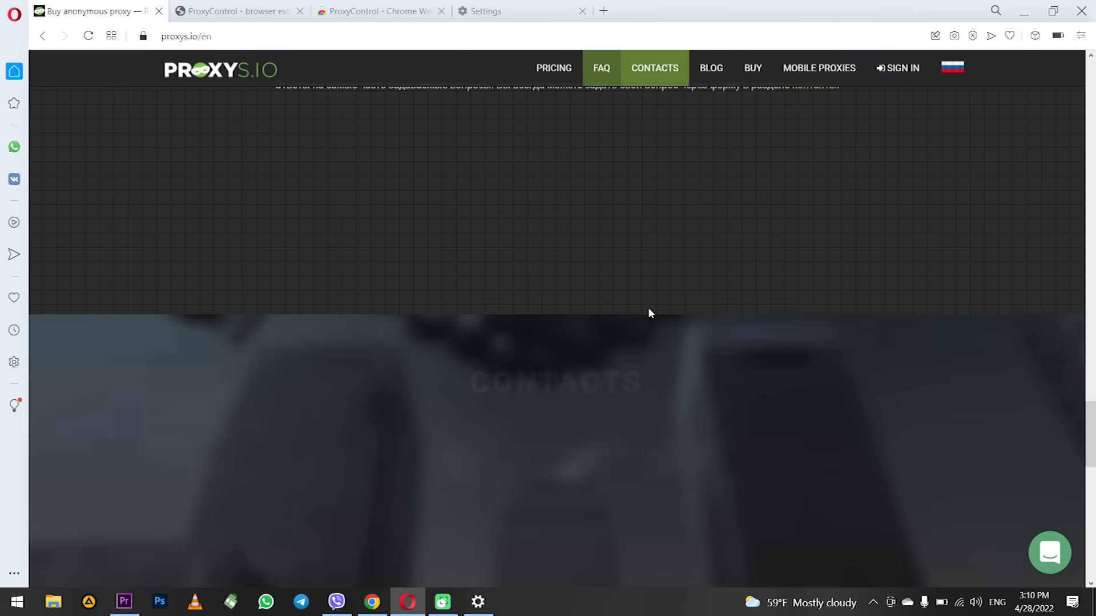
{"action": "scroll", "coordinate": [648, 307], "scroll_direction": "up", "scroll_amount": 6}
{"action": "scroll", "coordinate": [647, 306], "scroll_direction": "up", "scroll_amount": 18}
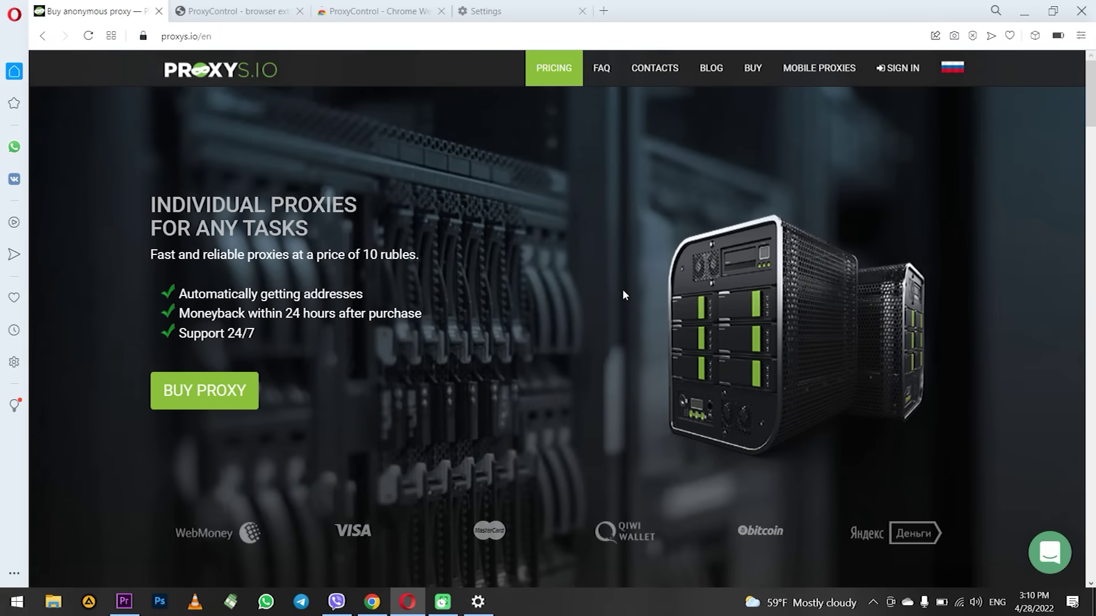
{"action": "scroll", "coordinate": [623, 290], "scroll_direction": "down", "scroll_amount": 7}
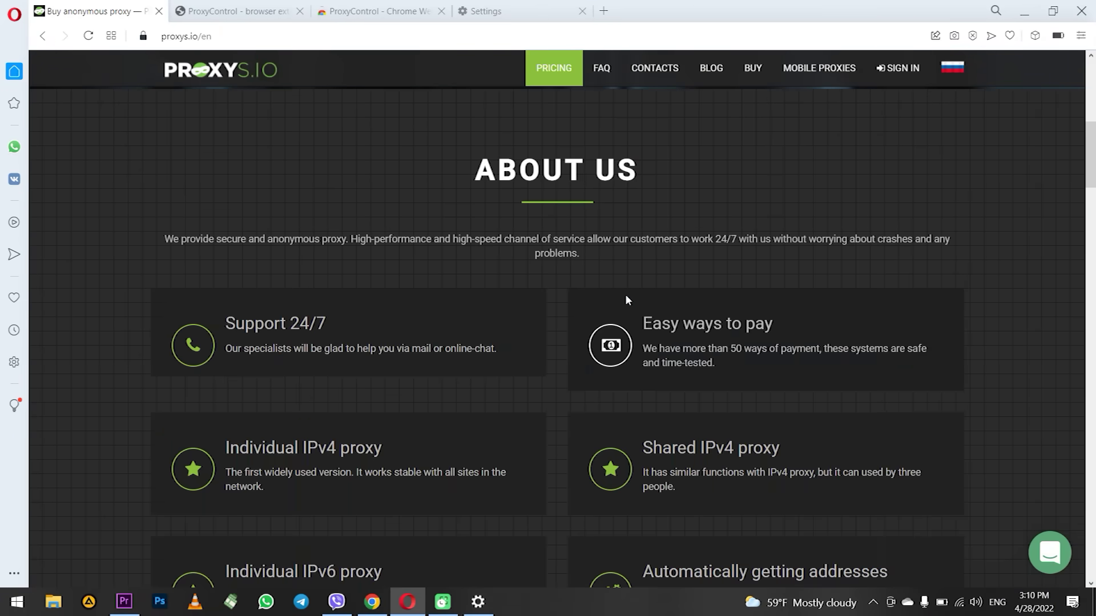
{"action": "scroll", "coordinate": [626, 298], "scroll_direction": "down", "scroll_amount": 7}
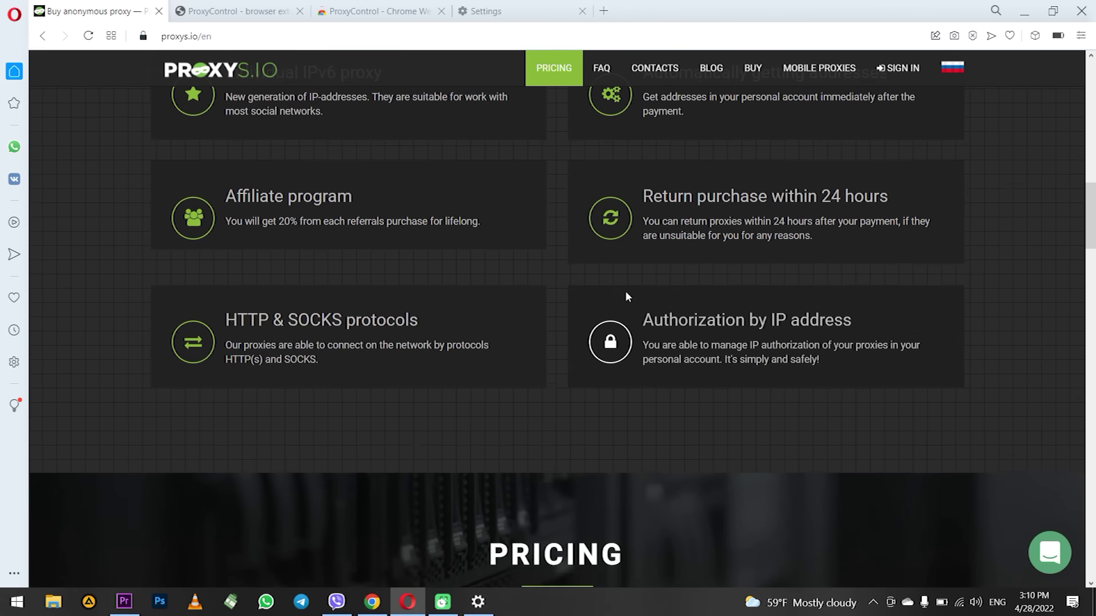
{"action": "scroll", "coordinate": [626, 296], "scroll_direction": "down", "scroll_amount": 6}
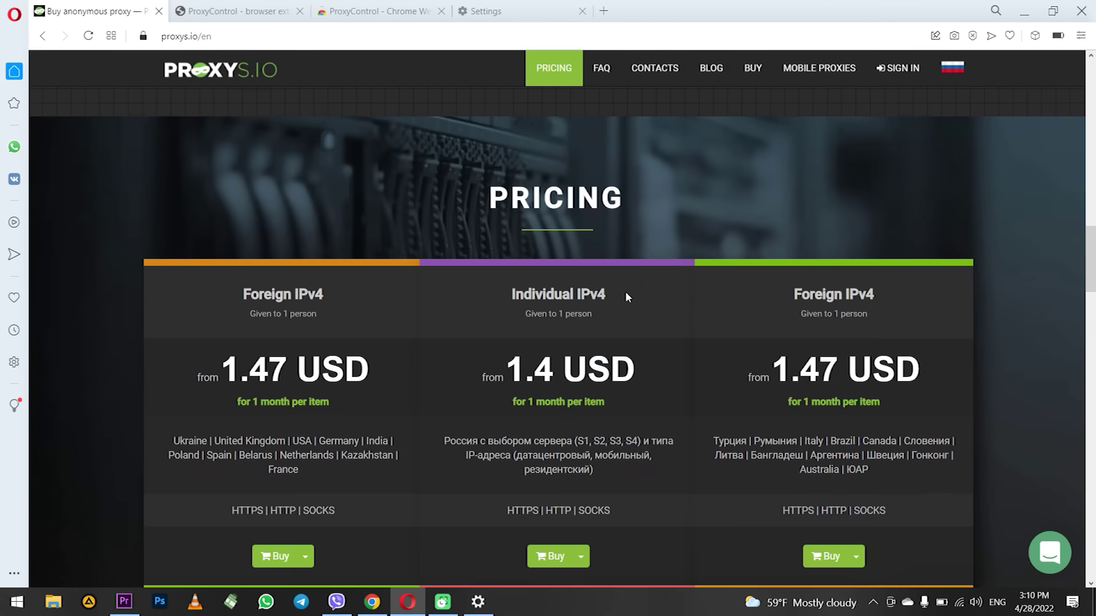
{"action": "scroll", "coordinate": [625, 293], "scroll_direction": "up", "scroll_amount": 20}
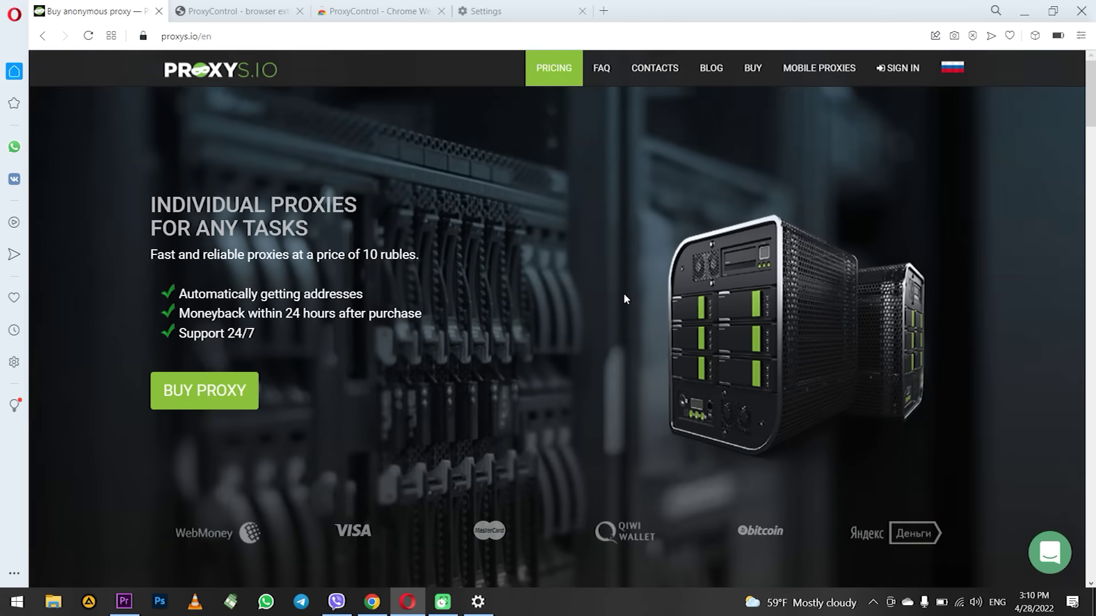